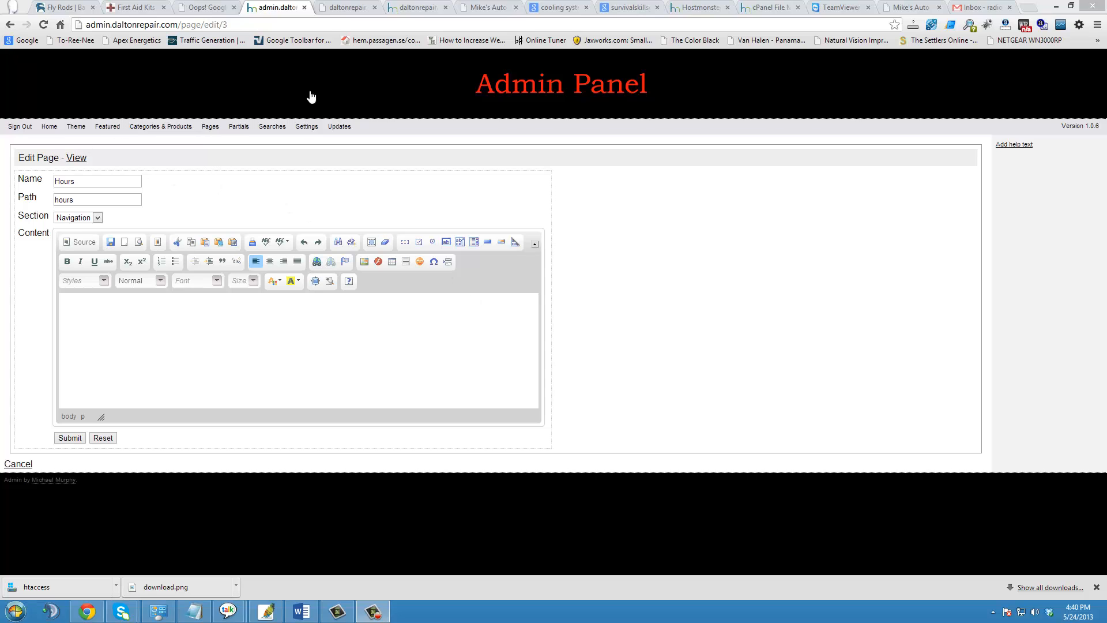
# - Open the Hours page for editing from the admin's list of navigation pages
pyautogui.click(50, 128)
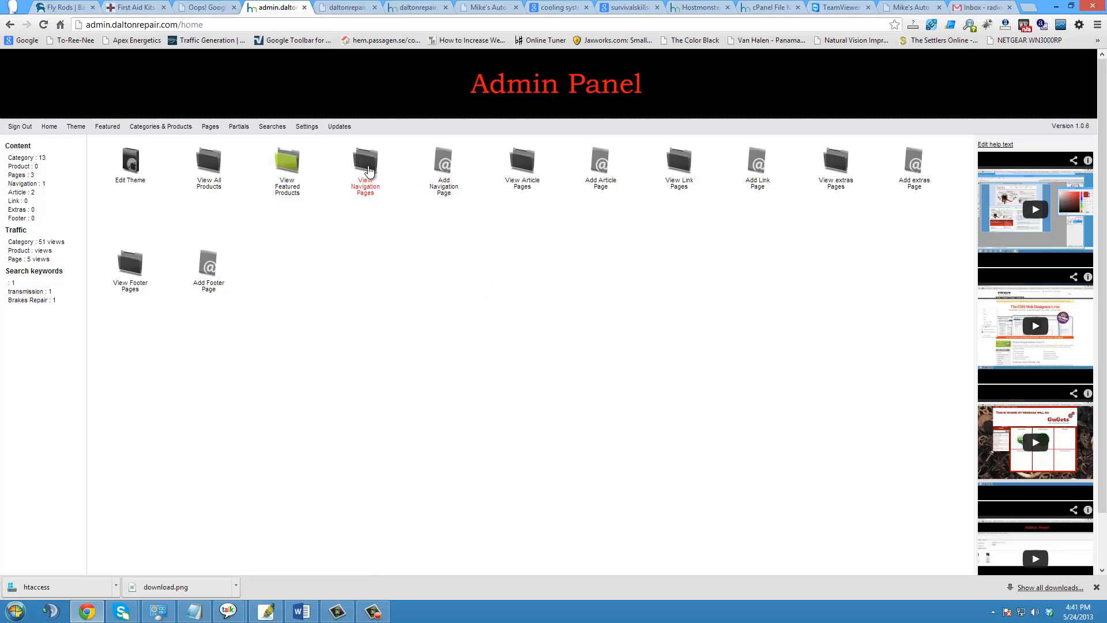
pyautogui.click(367, 185)
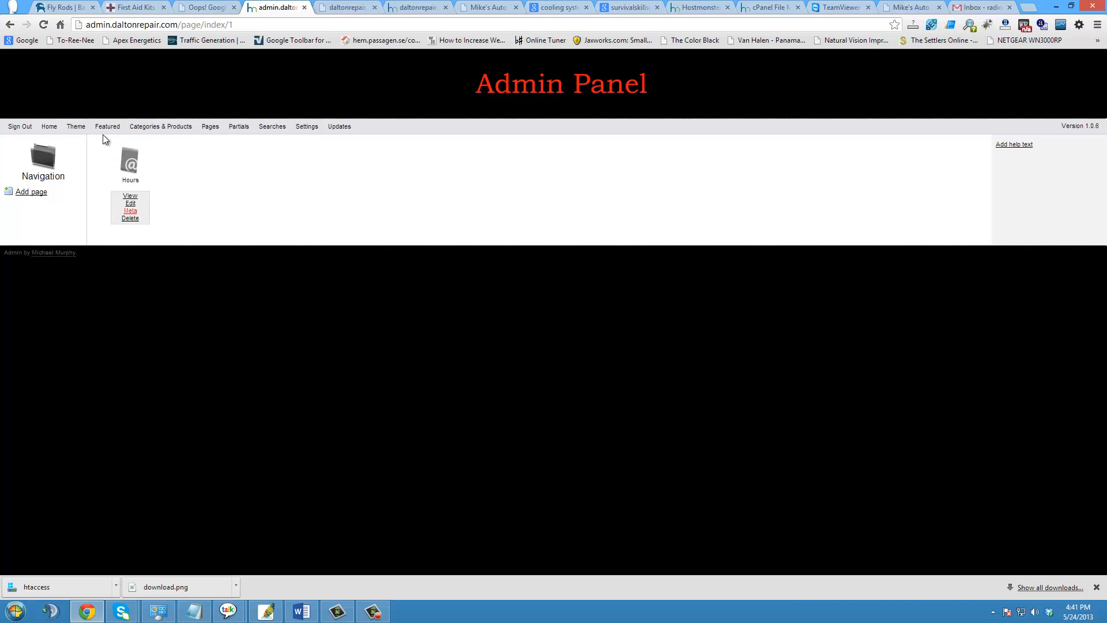
pyautogui.click(131, 204)
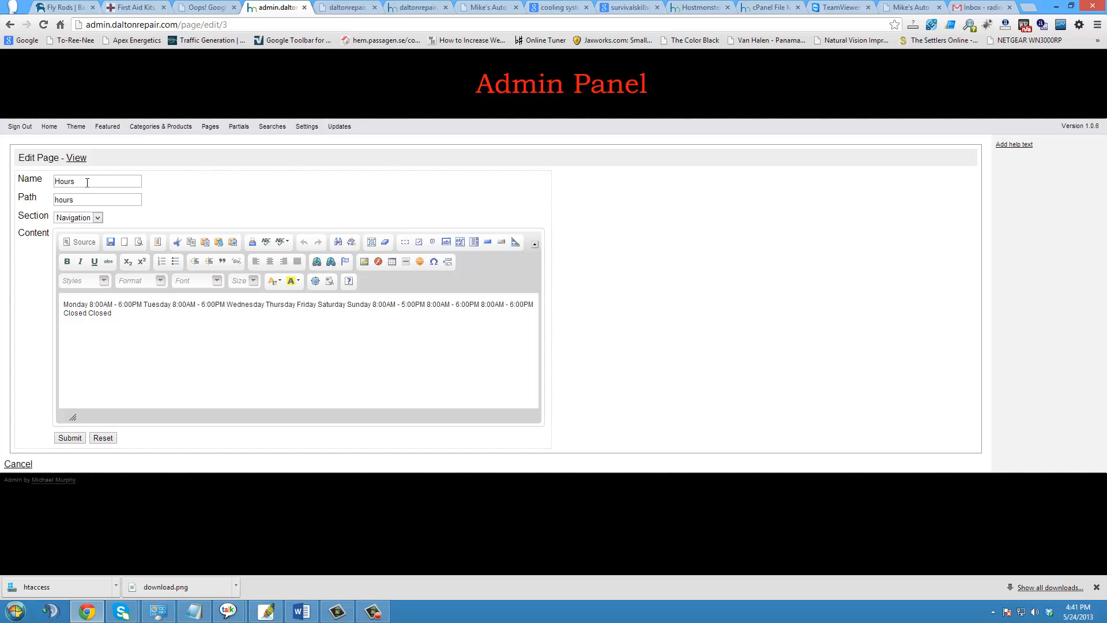
# - View the Hours page on the public daltonrepair.com site to examine how its text is laid out
pyautogui.click(500, 101)
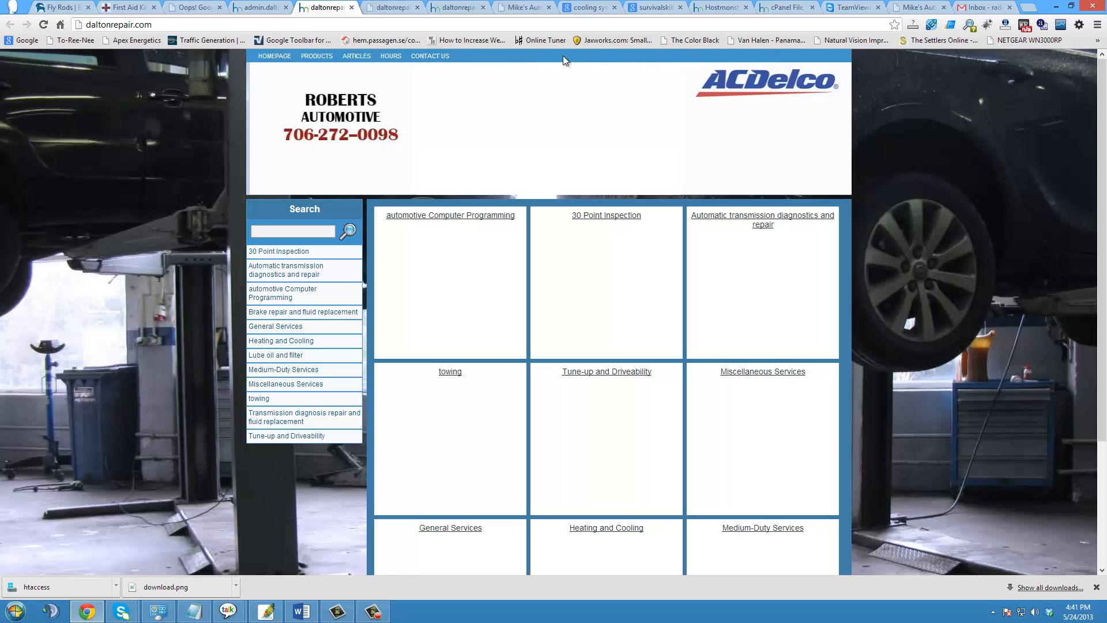
pyautogui.click(390, 58)
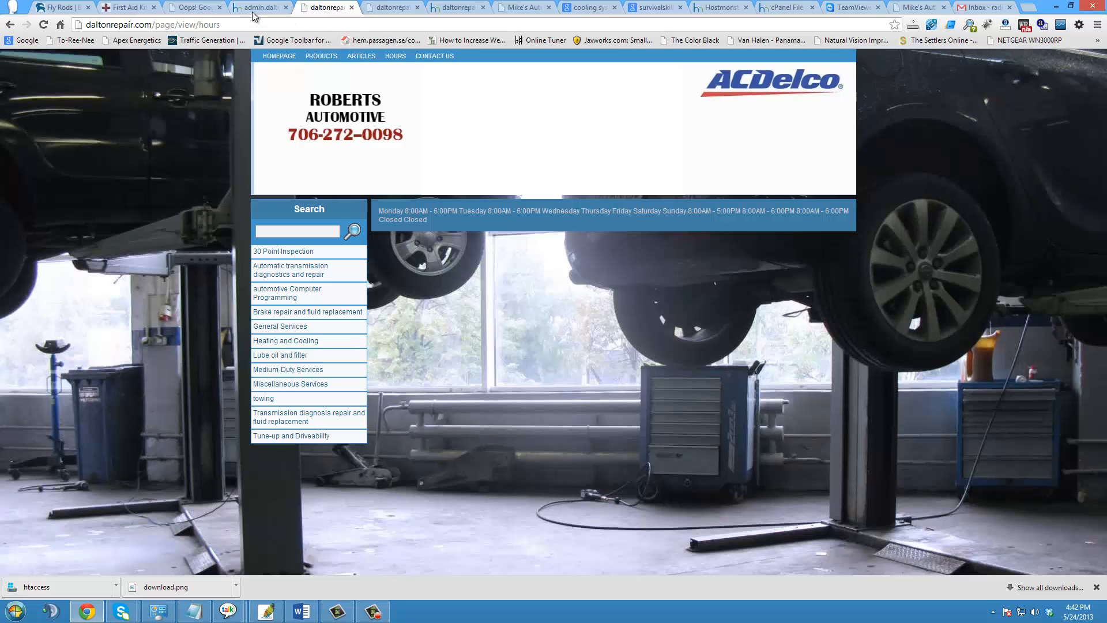
# - Close all browser tabs except the admin panel and the public Hours page
pyautogui.click(417, 8)
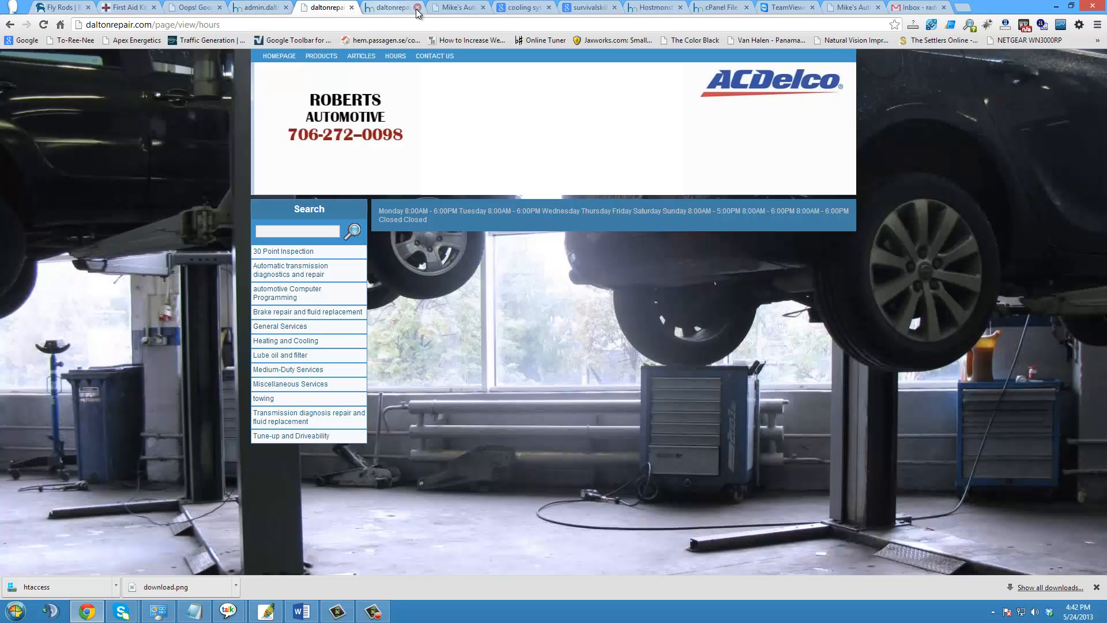
pyautogui.click(417, 7)
pyautogui.click(417, 7)
pyautogui.click(417, 7)
pyautogui.click(417, 8)
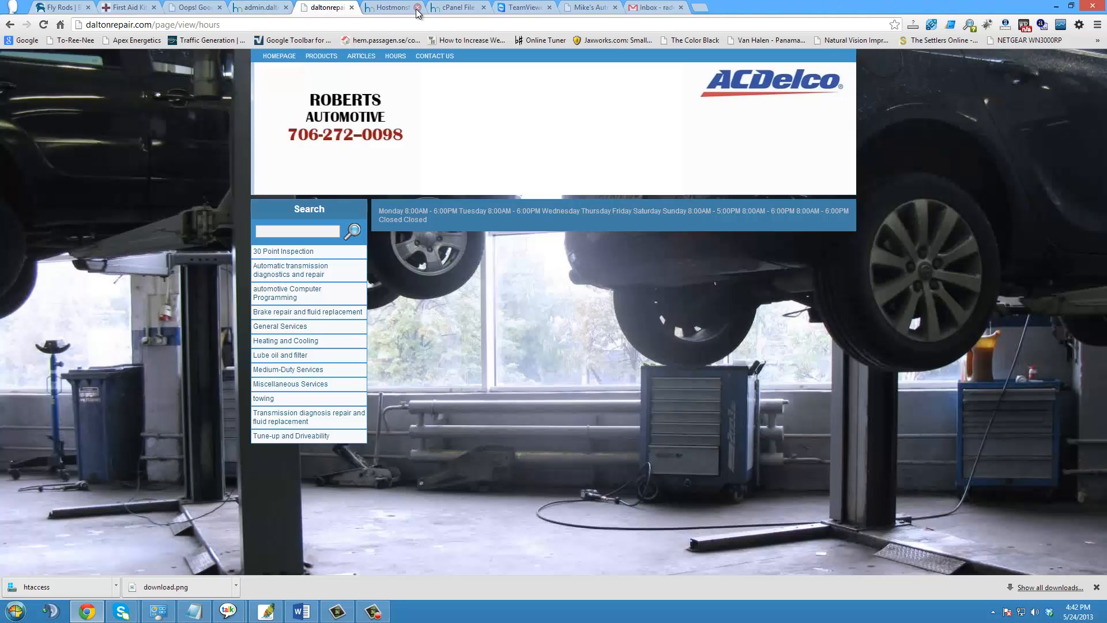
pyautogui.click(417, 8)
pyautogui.click(417, 8)
pyautogui.click(417, 7)
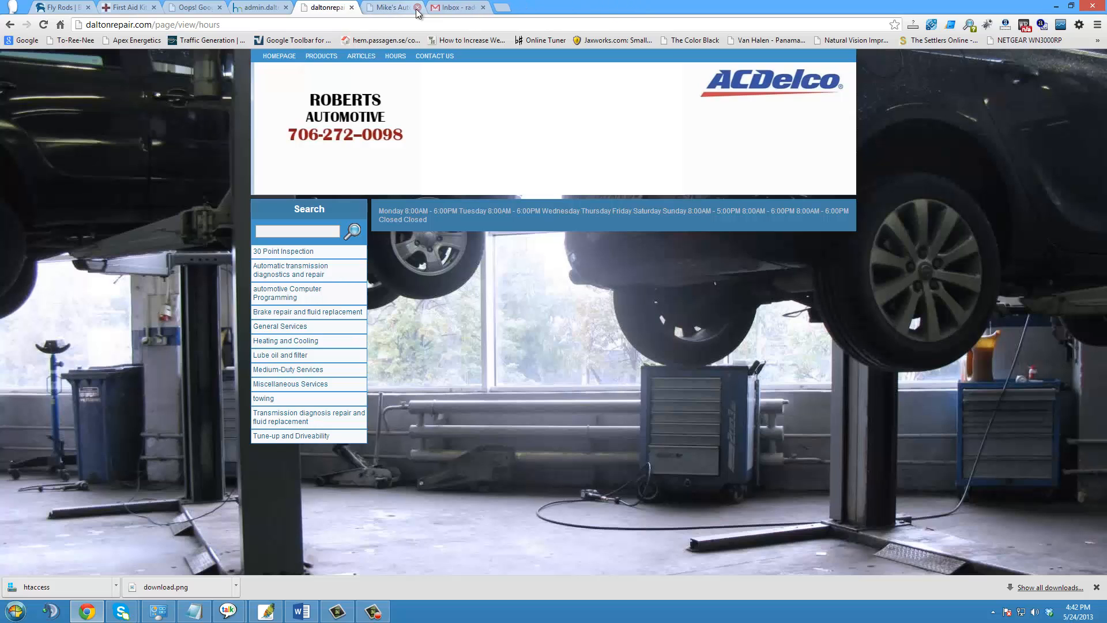
pyautogui.click(417, 7)
pyautogui.click(417, 8)
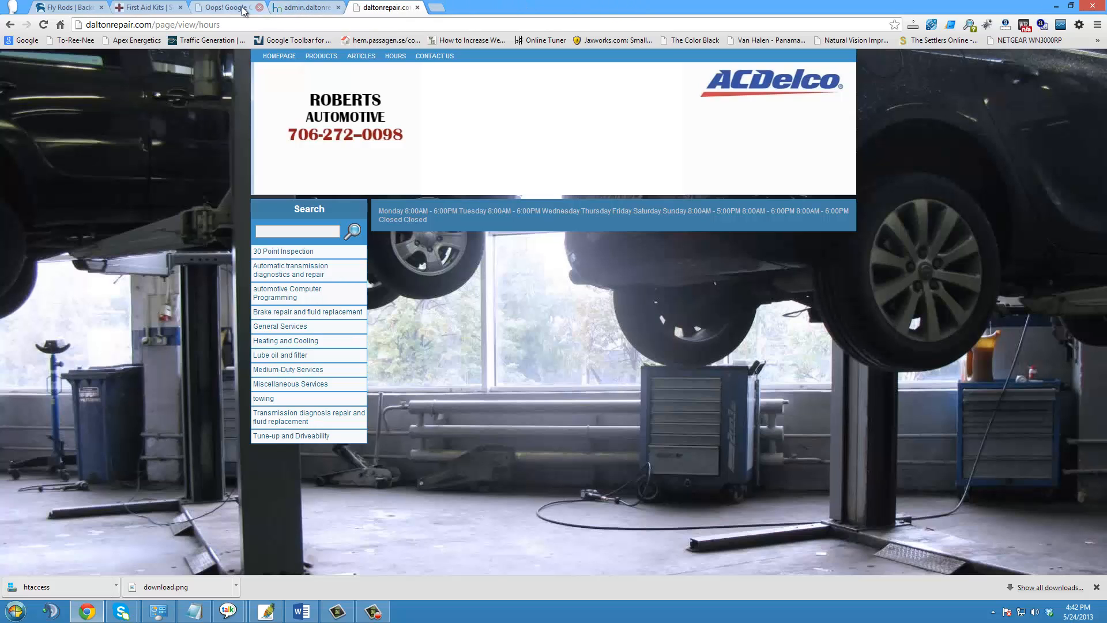
pyautogui.click(259, 8)
pyautogui.click(180, 7)
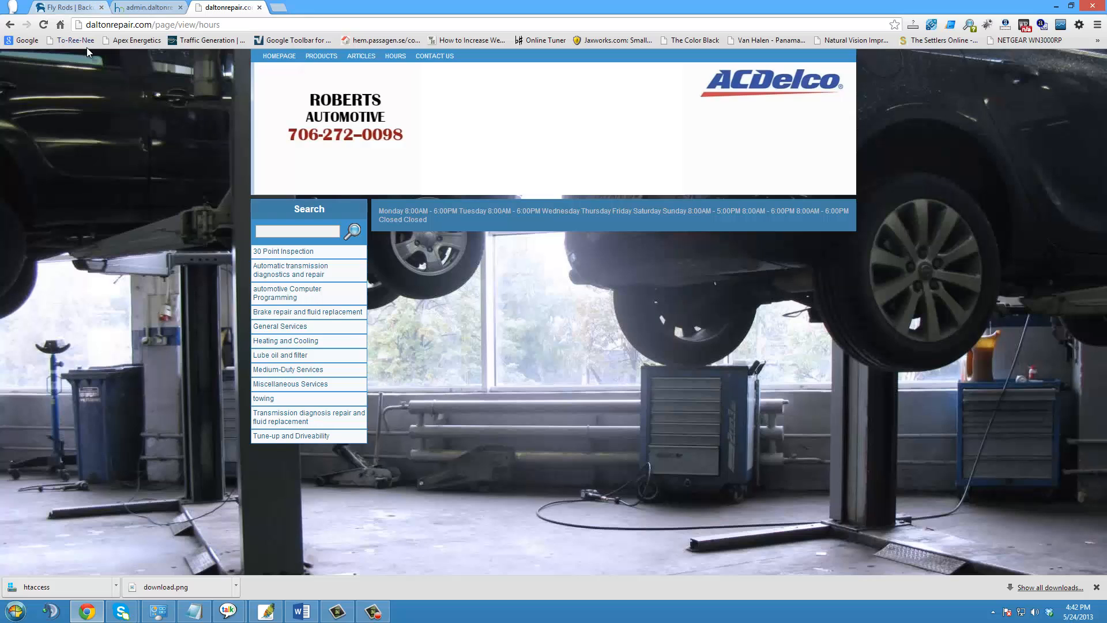
pyautogui.click(102, 7)
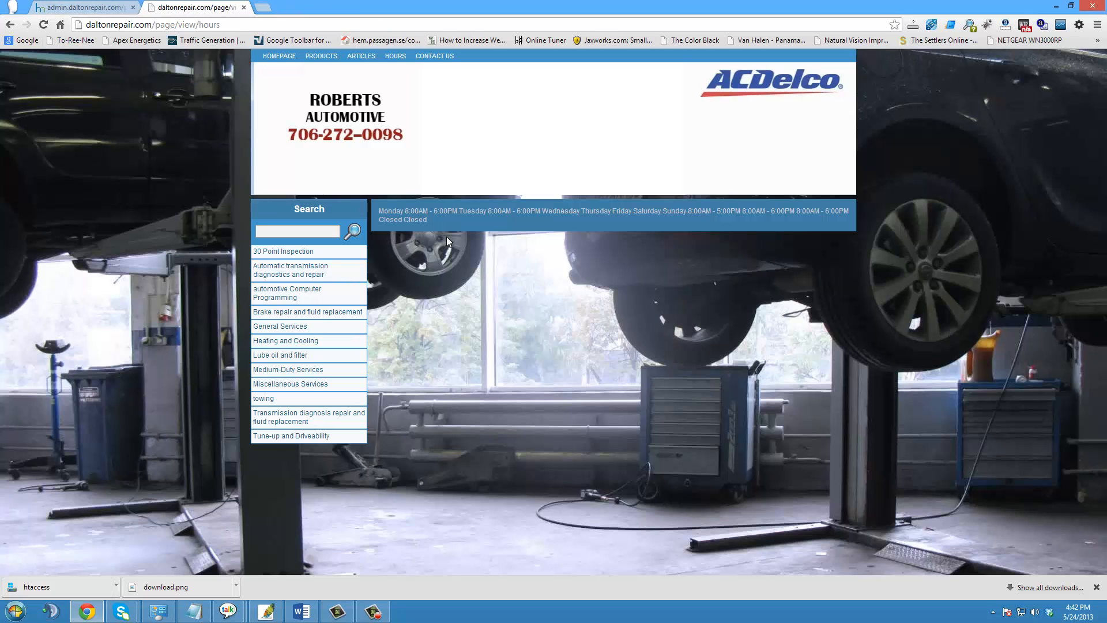
# - Insert a table with 7 rows and 2 columns above the opening-hours text in the Hours page's content
pyautogui.click(86, 9)
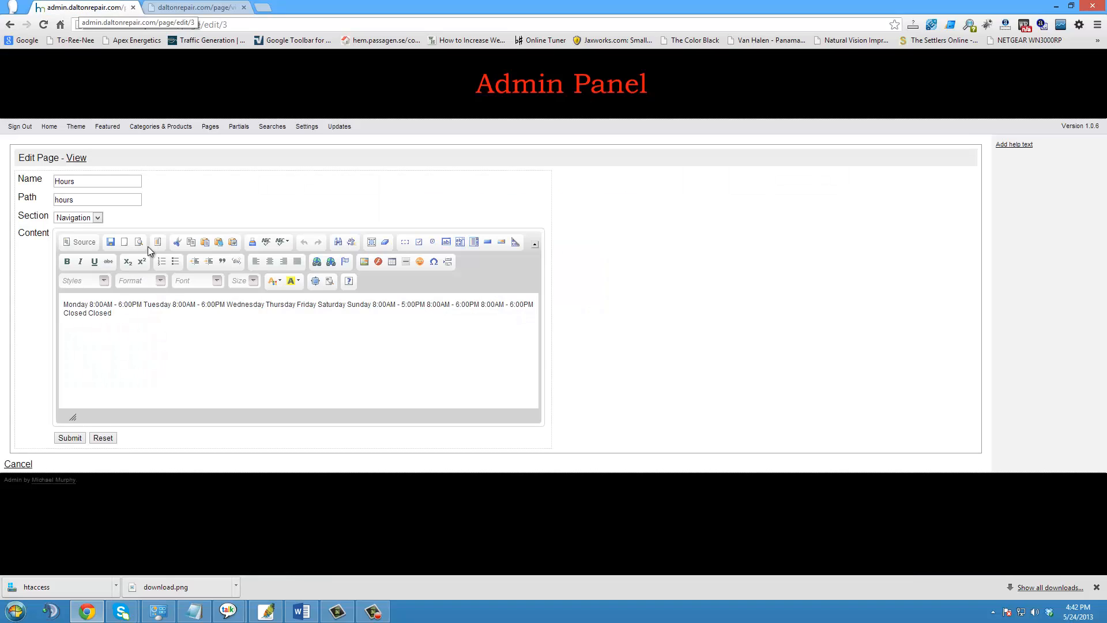
pyautogui.click(61, 306)
pyautogui.press('Return')
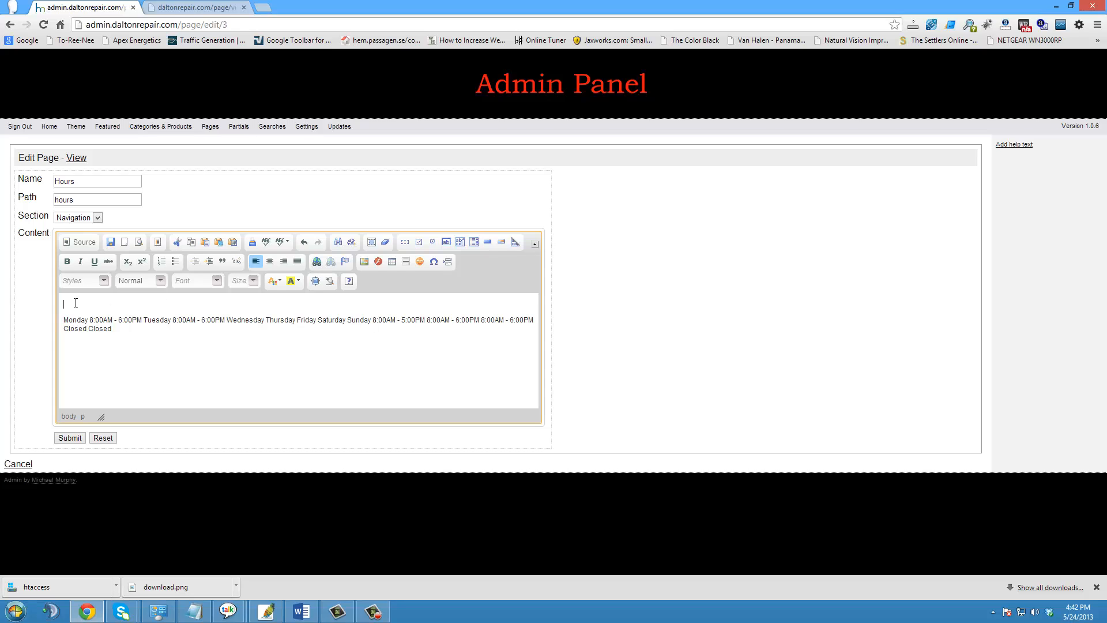
pyautogui.click(392, 264)
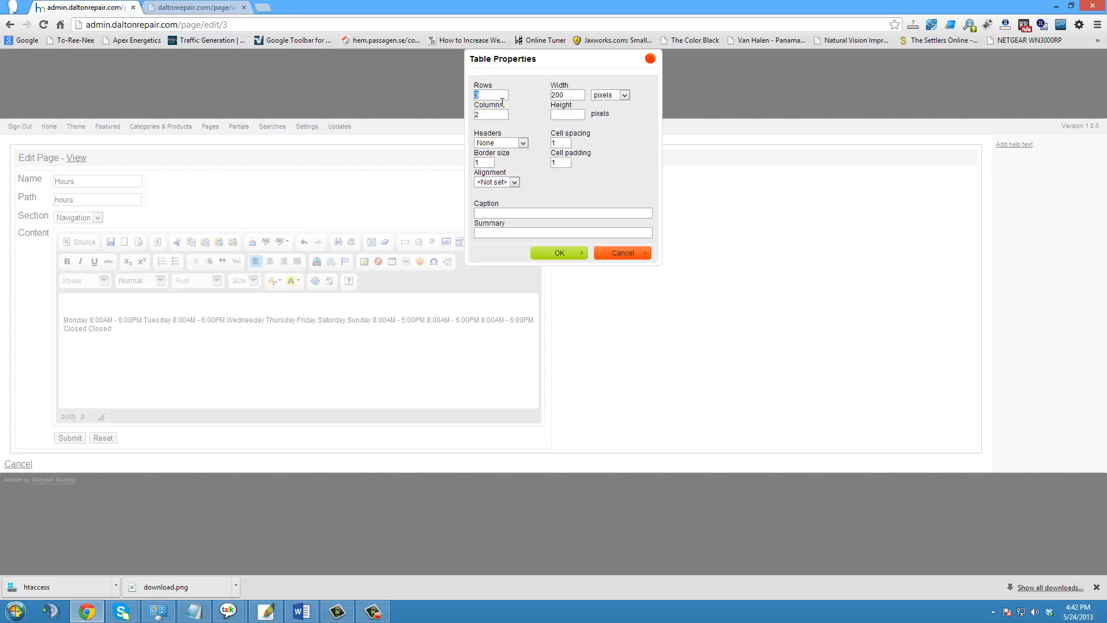
pyautogui.write('7')
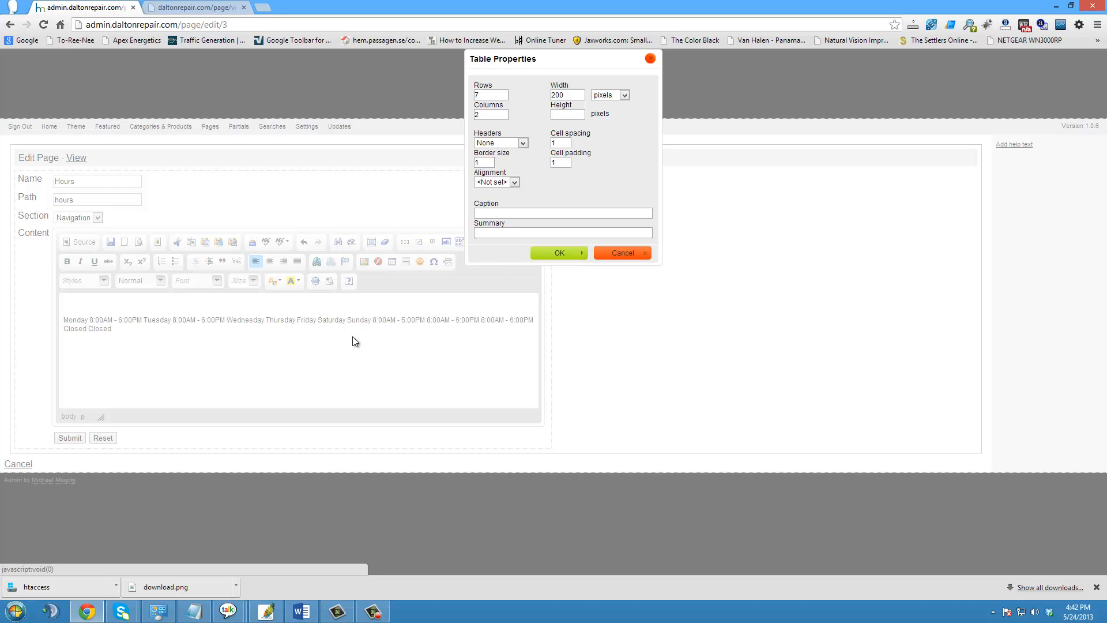
pyautogui.click(555, 254)
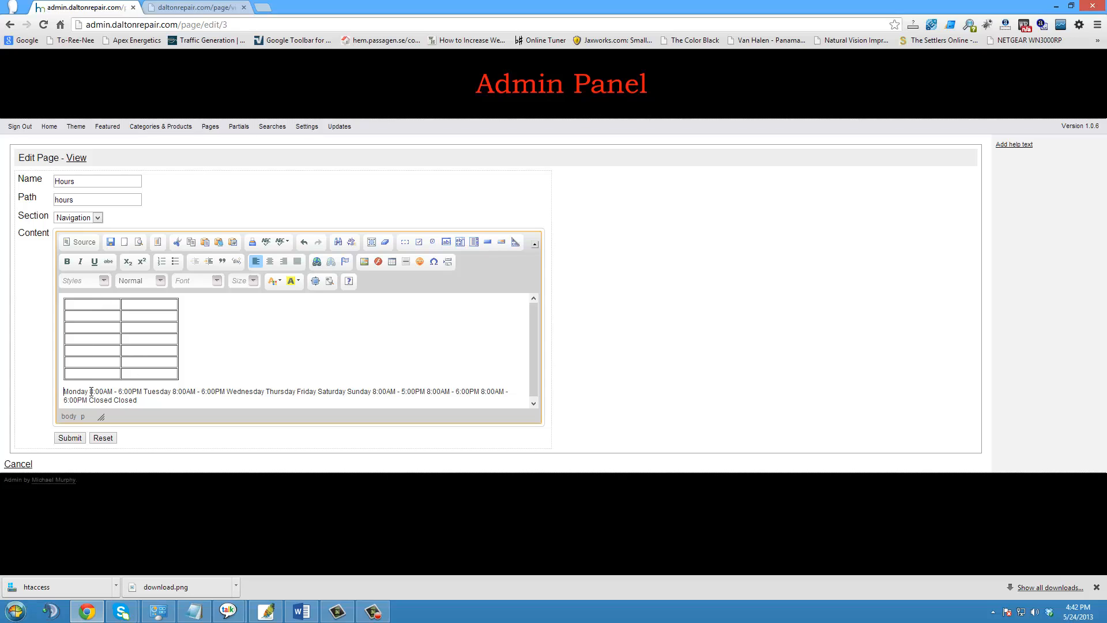
# - Move Monday and its hours, 8:00AM - 6:00PM, from the text into the two cells of the table's first row
pyautogui.moveTo(88, 394); pyautogui.dragTo(65, 395)
pyautogui.hotkey('ctrl', 'x')
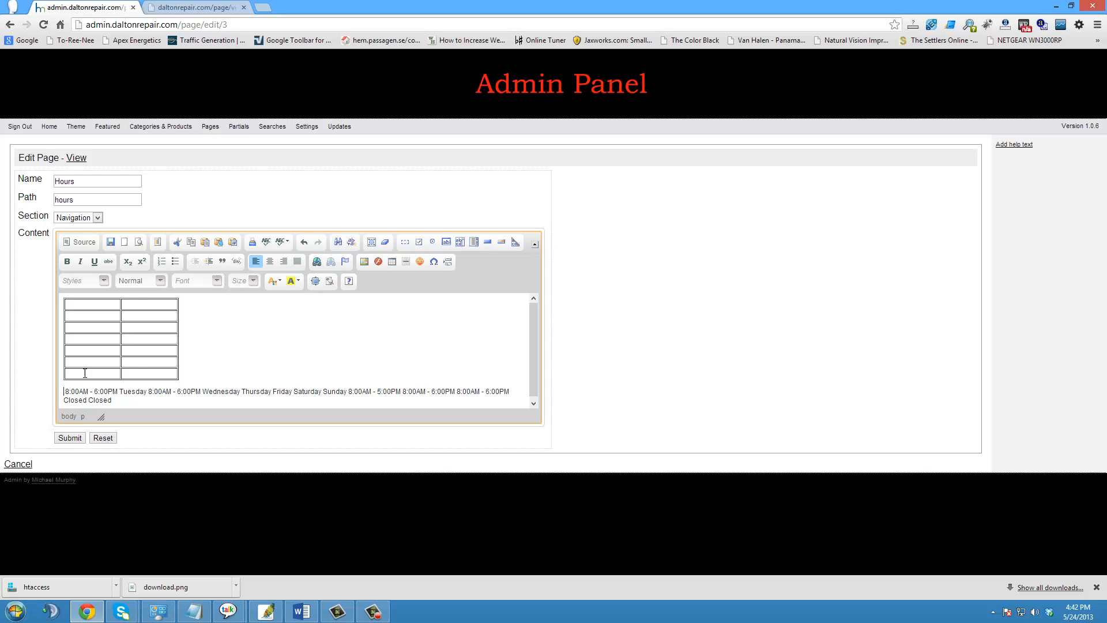
pyautogui.click(85, 306)
pyautogui.hotkey('ctrl', 'v')
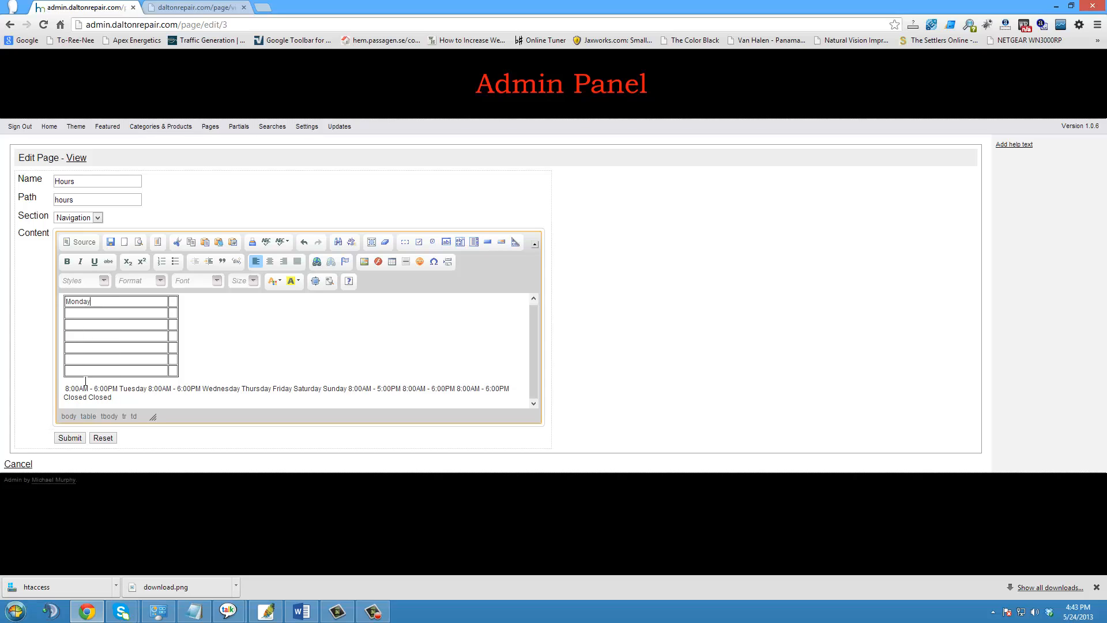
pyautogui.moveTo(118, 390); pyautogui.dragTo(65, 389)
pyautogui.hotkey('ctrl', 'x')
pyautogui.click(174, 304)
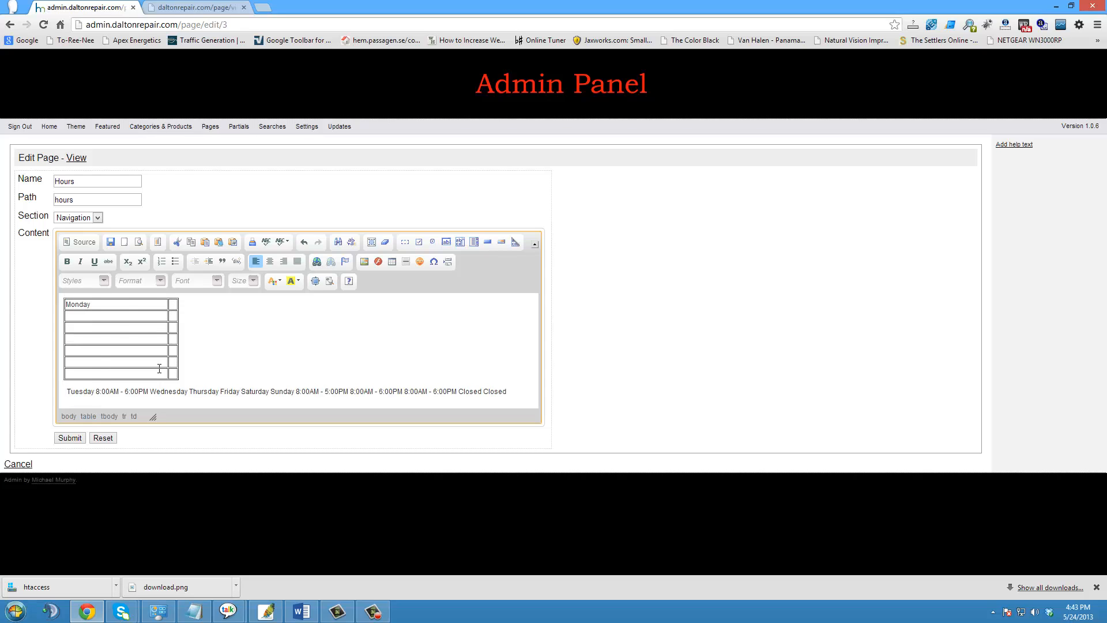
pyautogui.hotkey('ctrl', 'v')
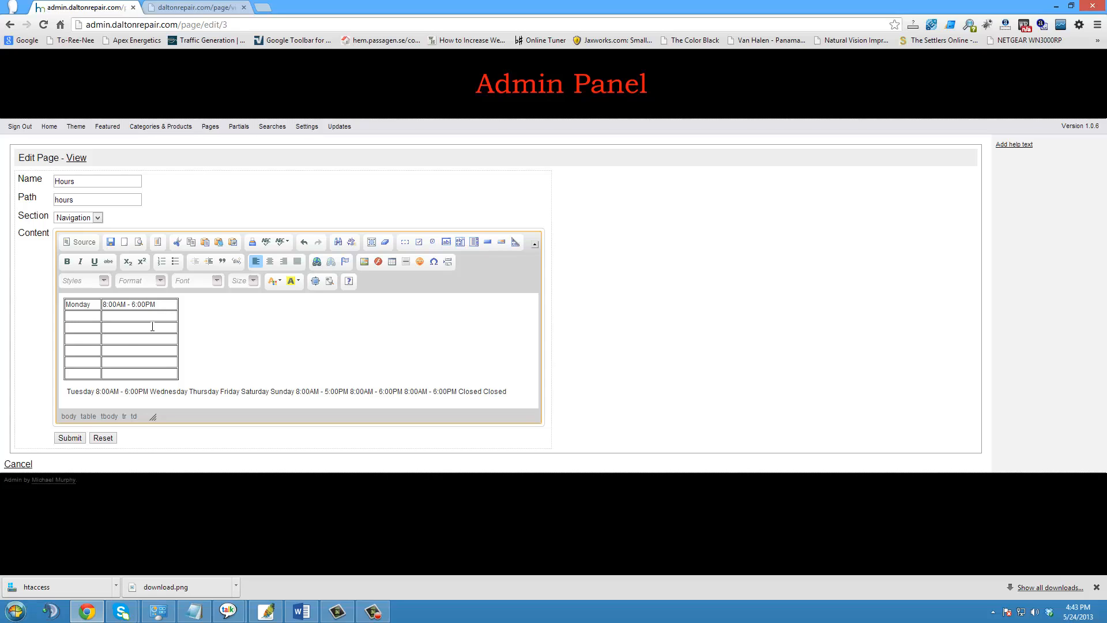
# - Move Tuesday and its hours, 8:00AM - 6:00PM, into the table's second row, removing the stray space before the day name
pyautogui.moveTo(95, 391); pyautogui.dragTo(64, 390)
pyautogui.hotkey('ctrl', 'x')
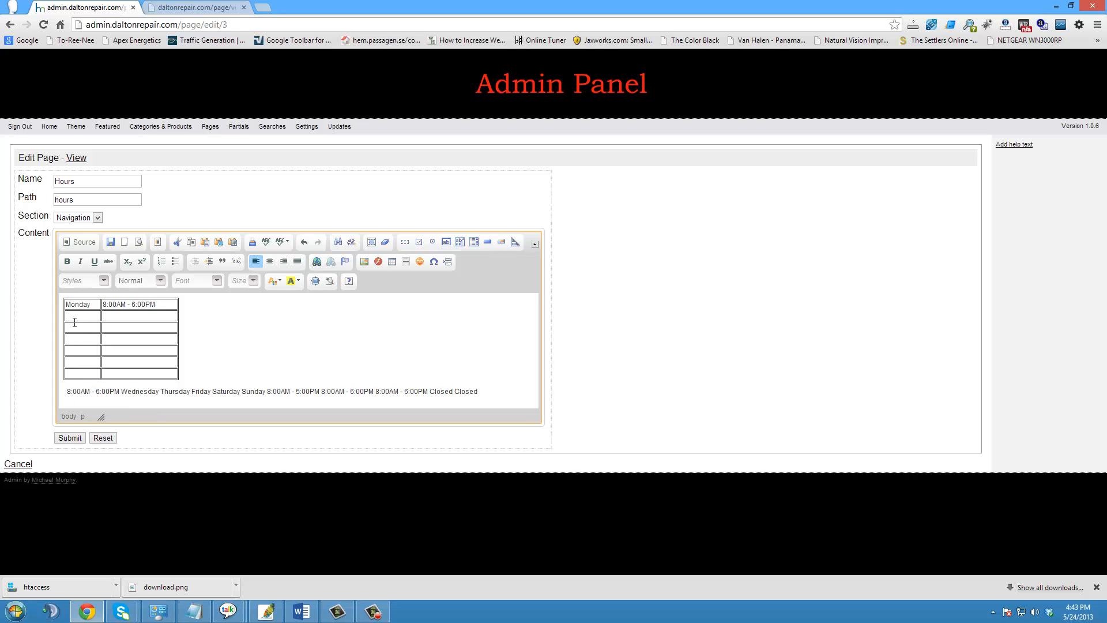
pyautogui.click(74, 317)
pyautogui.hotkey('ctrl', 'v')
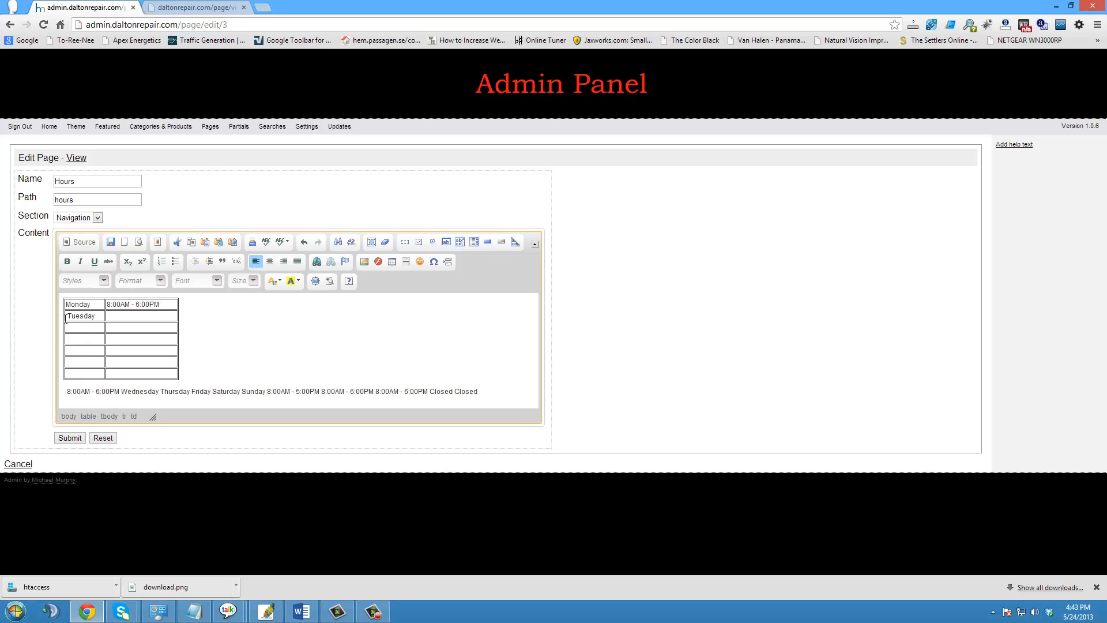
pyautogui.moveTo(67, 317); pyautogui.dragTo(54, 350)
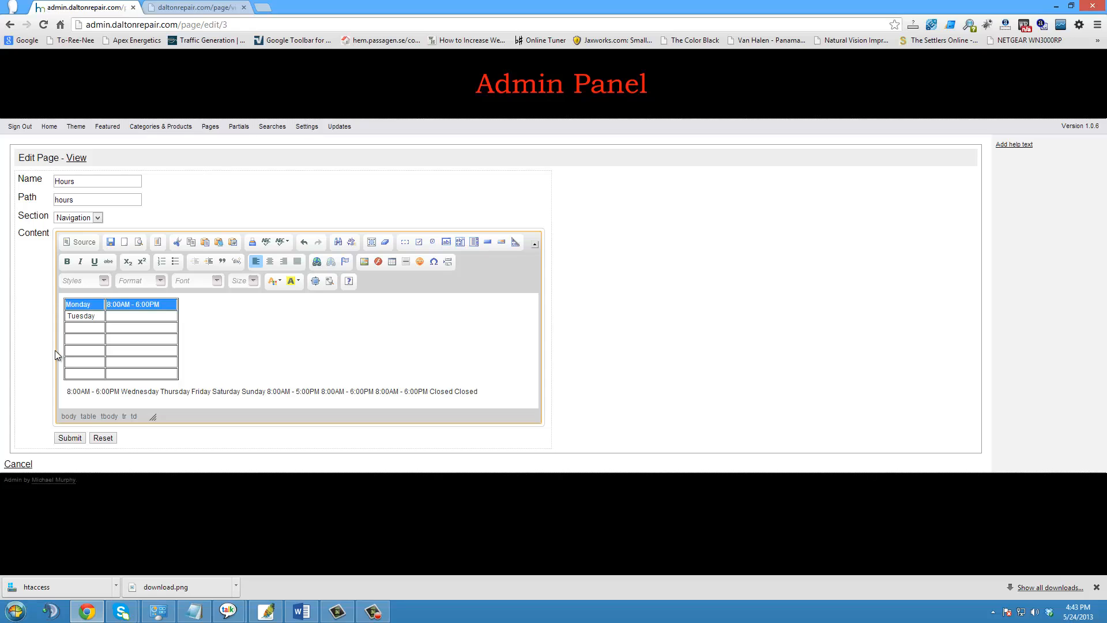
pyautogui.click(66, 316)
pyautogui.press('Delete')
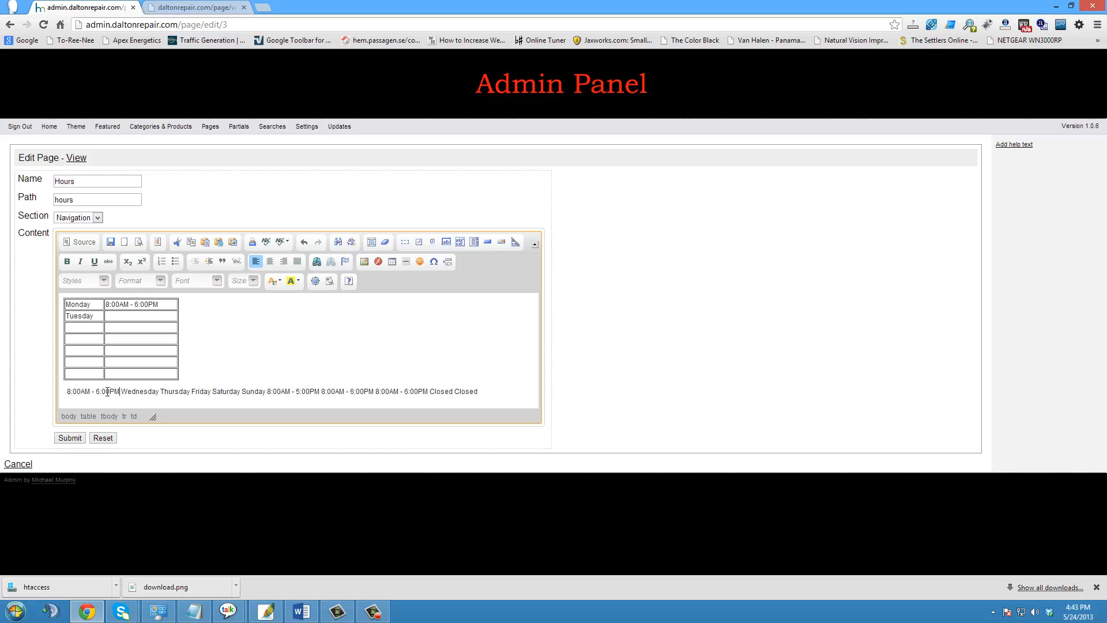
pyautogui.moveTo(120, 392); pyautogui.dragTo(67, 390)
pyautogui.hotkey('ctrl', 'x')
pyautogui.click(121, 317)
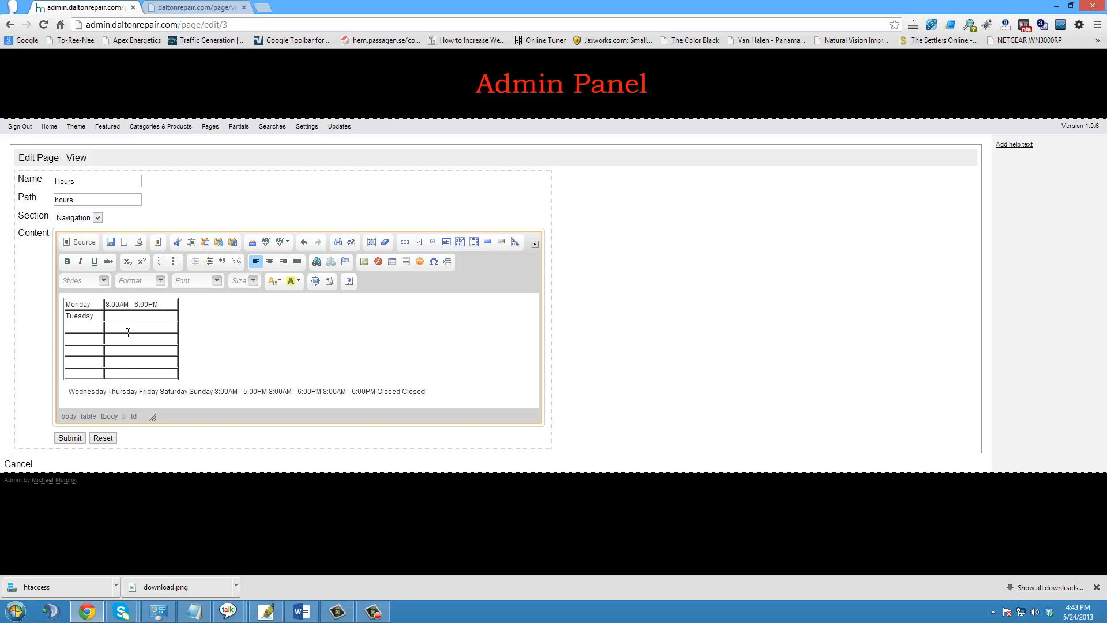
pyautogui.hotkey('ctrl', 'v')
# - Move Wednesday into the third row's day cell and copy Tuesday's 8:00AM - 6:00PM into the cell beside it
pyautogui.moveTo(105, 391); pyautogui.dragTo(79, 391)
pyautogui.doubleClick(86, 392)
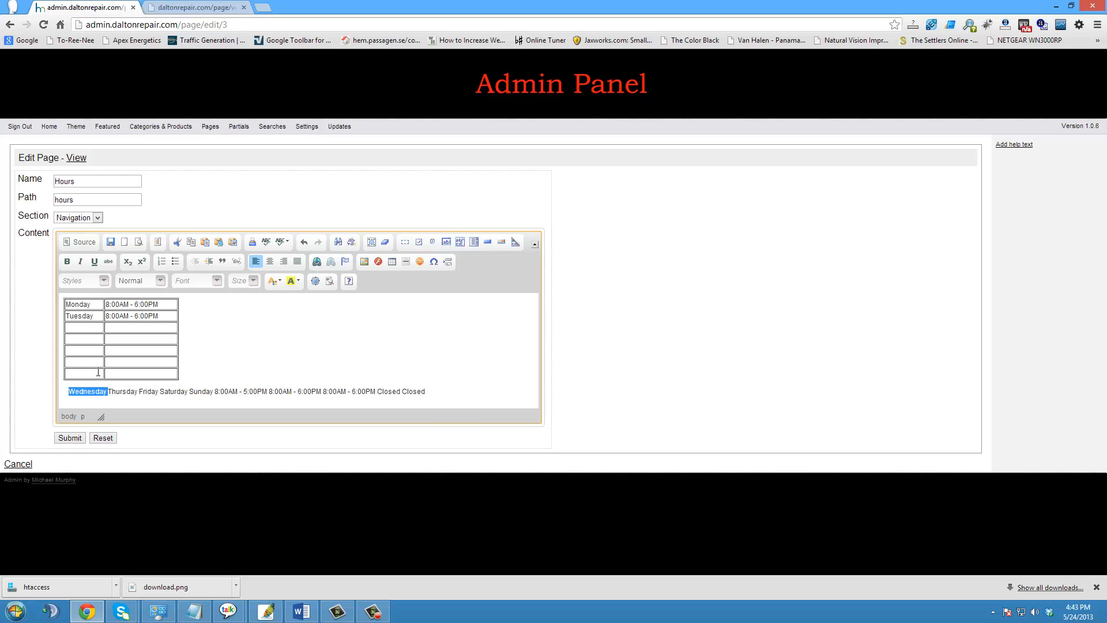
pyautogui.hotkey('ctrl', 'x')
pyautogui.click(81, 328)
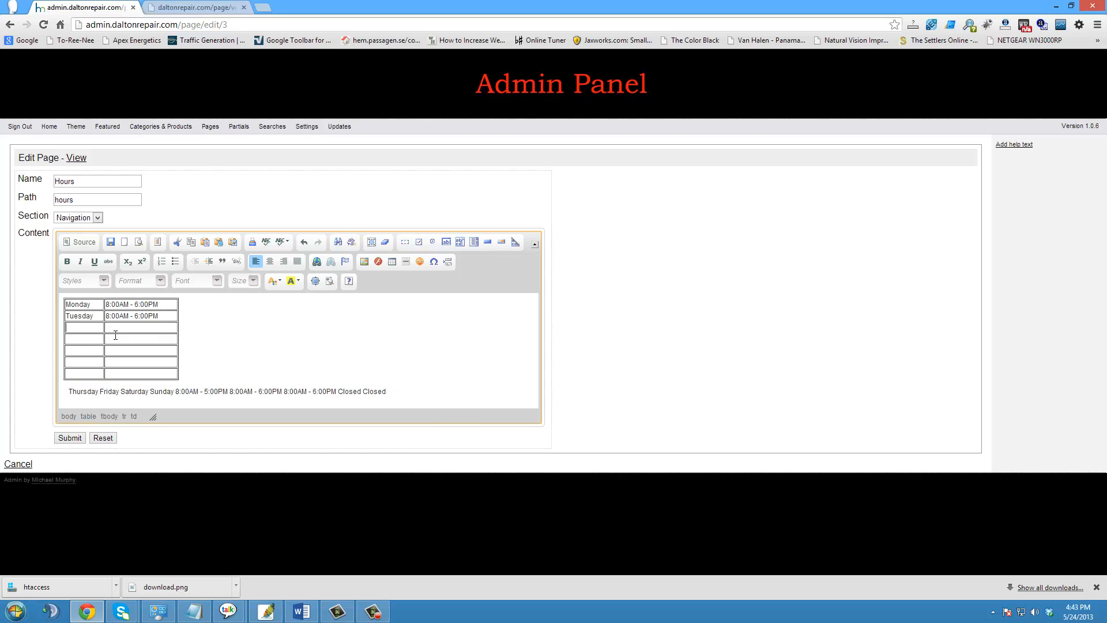
pyautogui.hotkey('ctrl', 'v')
pyautogui.moveTo(168, 316); pyautogui.dragTo(117, 318)
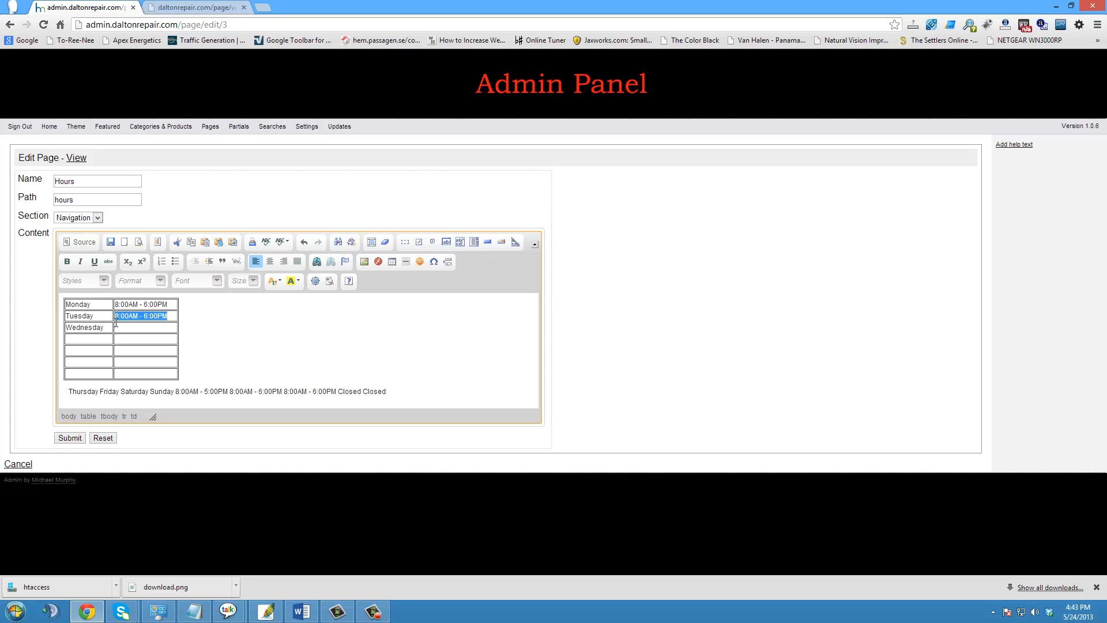
pyautogui.hotkey('ctrl', 'c')
pyautogui.click(120, 327)
pyautogui.hotkey('ctrl', 'v')
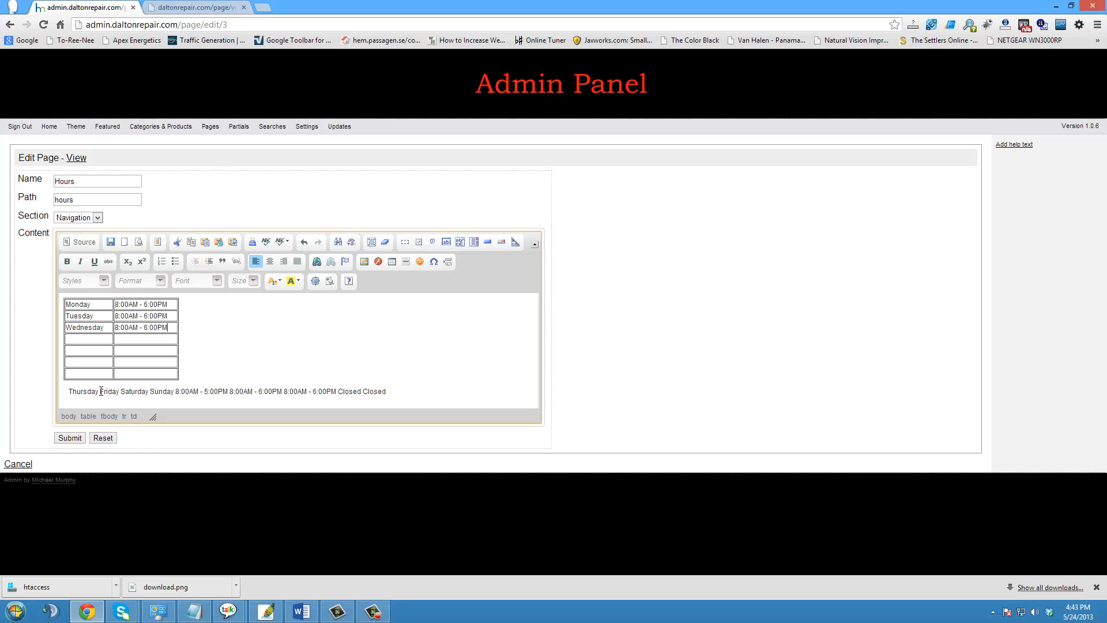
# - Move Thursday and Friday from the text into the day cells of the table's fourth and fifth rows
pyautogui.moveTo(99, 392); pyautogui.dragTo(70, 389)
pyautogui.hotkey('ctrl', 'x')
pyautogui.click(77, 340)
pyautogui.hotkey('ctrl', 'v')
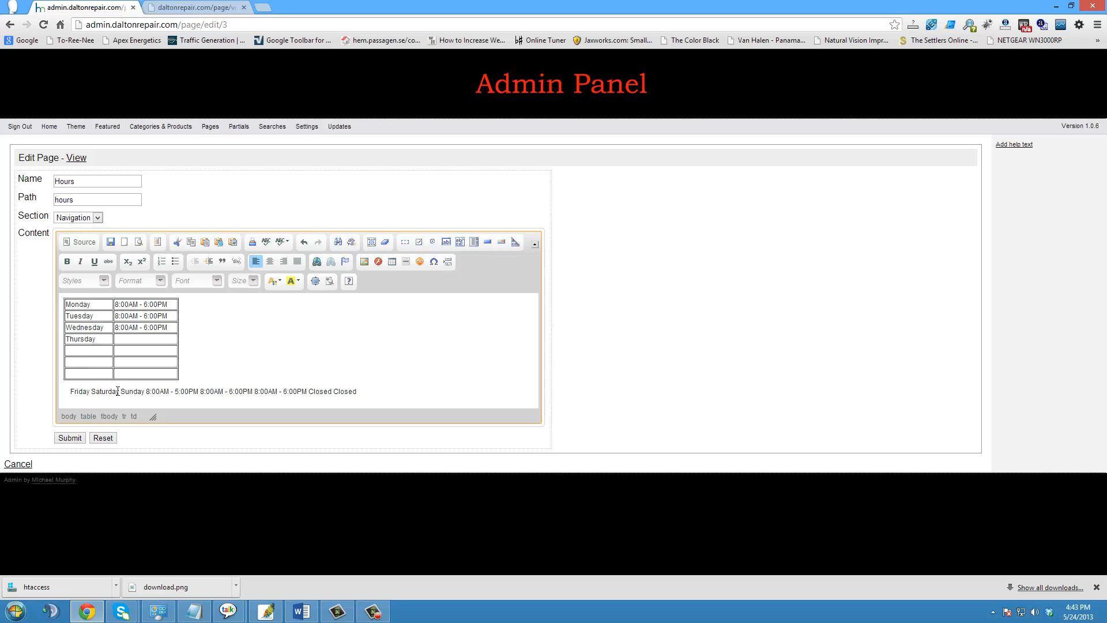
pyautogui.moveTo(90, 391); pyautogui.dragTo(70, 390)
pyautogui.moveTo(71, 389); pyautogui.dragTo(71, 389)
pyautogui.hotkey('ctrl', 'x')
pyautogui.click(78, 351)
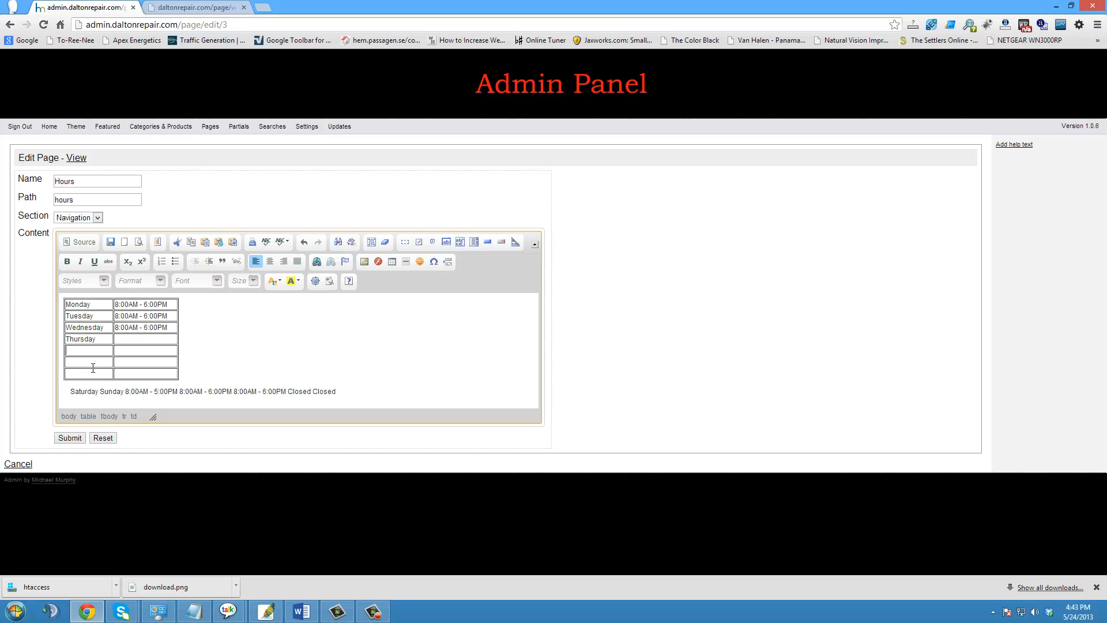
pyautogui.hotkey('ctrl', 'v')
# - Move Saturday and Sunday from the text into the day cells of the table's last two rows
pyautogui.moveTo(101, 392); pyautogui.dragTo(71, 392)
pyautogui.hotkey('ctrl', 'x')
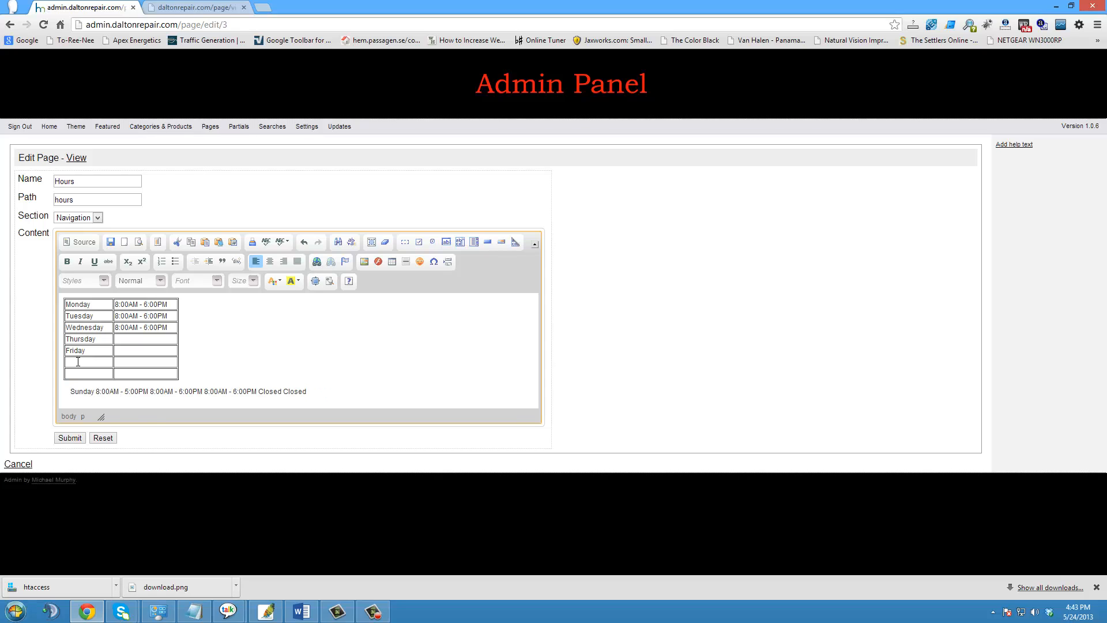
pyautogui.click(78, 361)
pyautogui.hotkey('ctrl', 'v')
pyautogui.moveTo(95, 393); pyautogui.dragTo(72, 396)
pyautogui.hotkey('ctrl', 'x')
pyautogui.click(87, 373)
pyautogui.hotkey('ctrl', 'v')
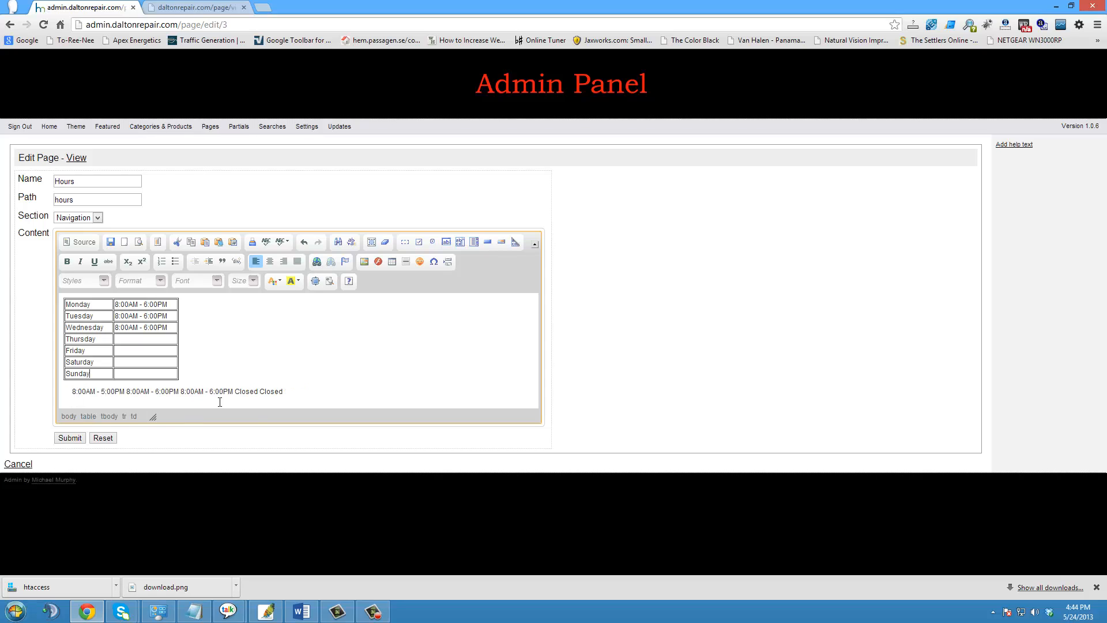
# - Move the two Closed entries from the text into the hours cells for Sunday and Saturday
pyautogui.moveTo(283, 391); pyautogui.dragTo(259, 392)
pyautogui.hotkey('ctrl', 'x')
pyautogui.click(151, 374)
pyautogui.hotkey('ctrl', 'v')
pyautogui.moveTo(260, 392); pyautogui.dragTo(237, 392)
pyautogui.press('Delete')
pyautogui.hotkey('ctrl', 'v')
# - Move the 8:00AM - 5:00PM entry from the text into Thursday's hours cell
pyautogui.moveTo(124, 392); pyautogui.dragTo(70, 393)
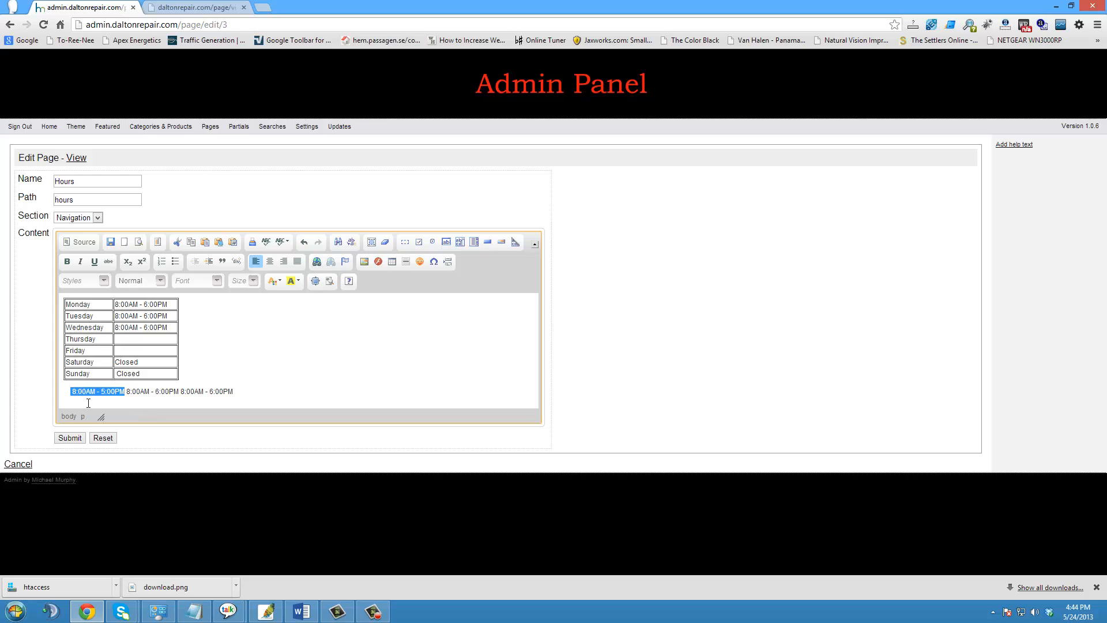
pyautogui.hotkey('ctrl', 'x')
pyautogui.click(123, 339)
pyautogui.hotkey('ctrl', 'v')
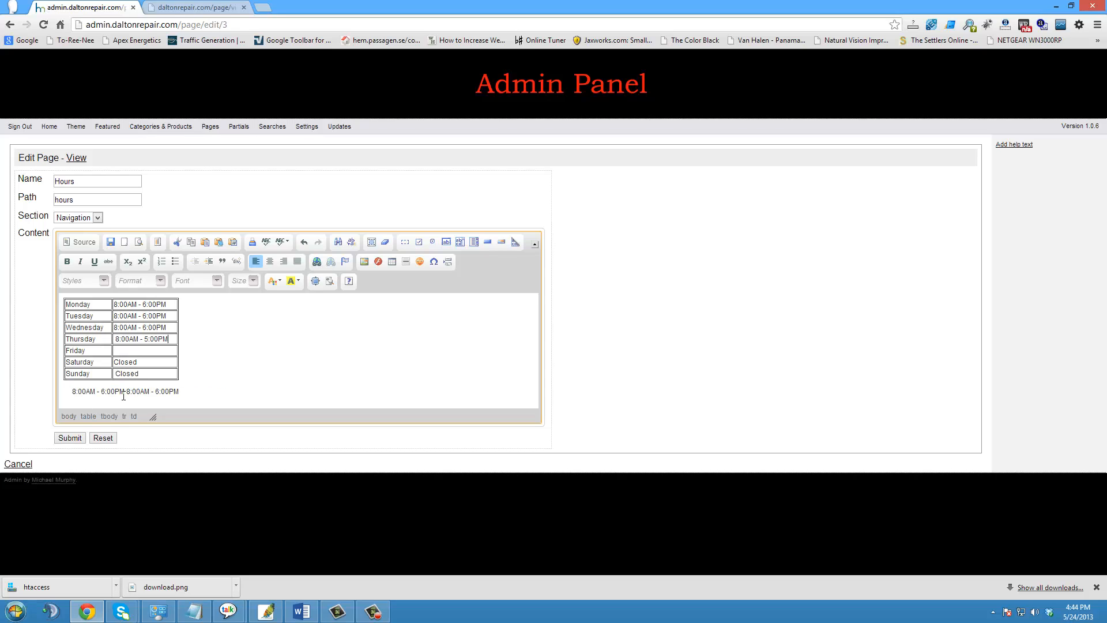
# - Remove the leading space before the time in Thursday's hours cell
pyautogui.moveTo(113, 339); pyautogui.dragTo(116, 339)
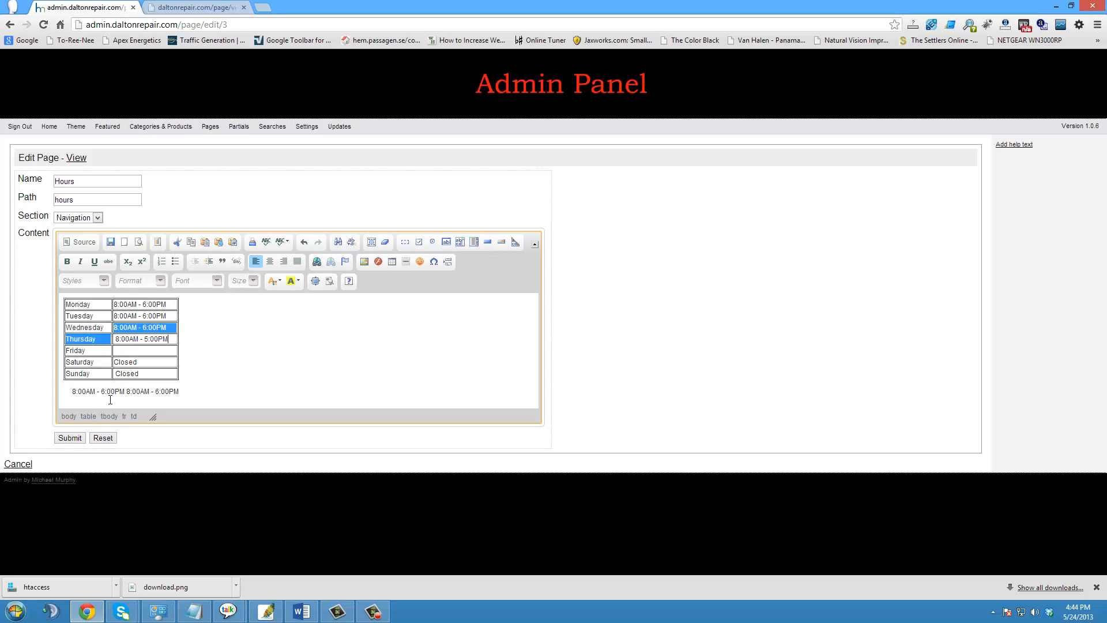
pyautogui.click(115, 340)
pyautogui.press('BackSpace')
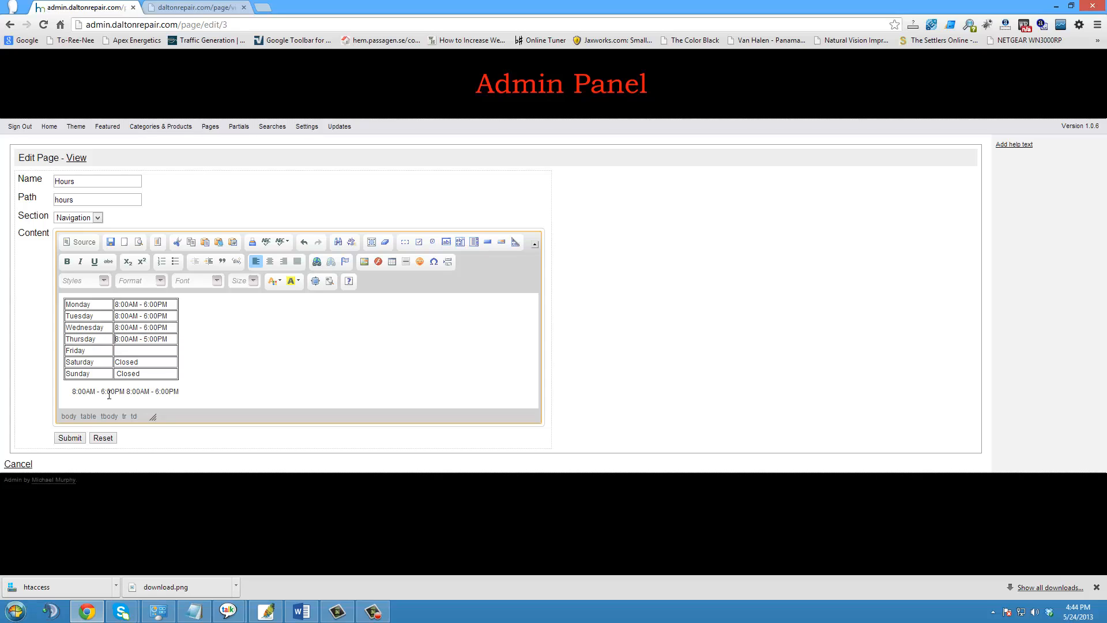
# - Move the first 8:00AM - 6:00PM entry from the text below the table into Friday's hours cell
pyautogui.moveTo(125, 392); pyautogui.dragTo(71, 392)
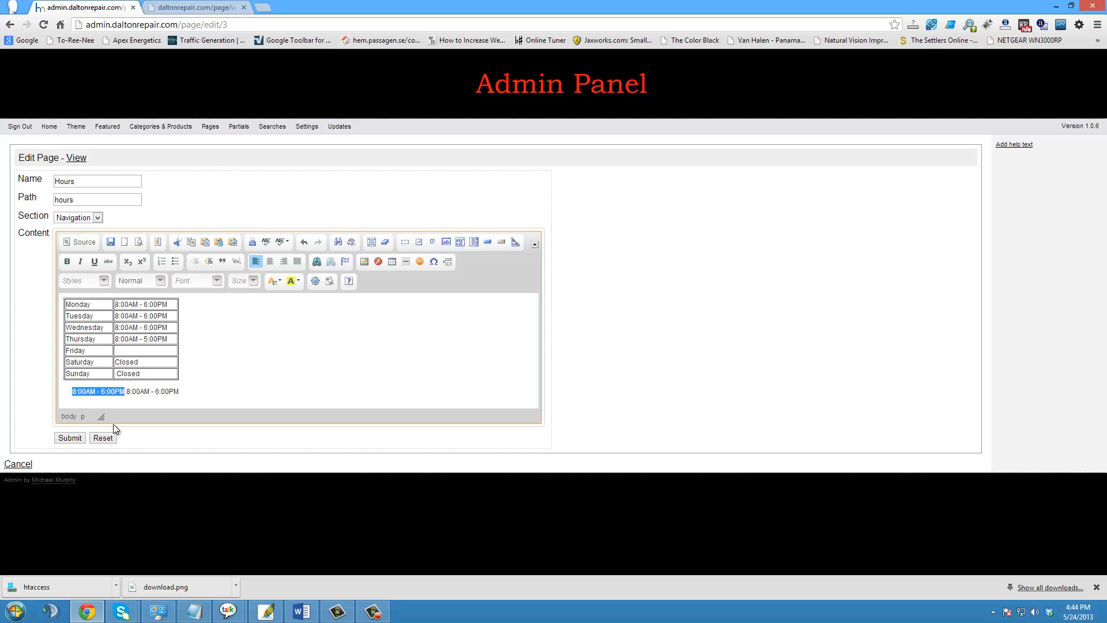
pyautogui.hotkey('ctrl', 'x')
pyautogui.click(138, 351)
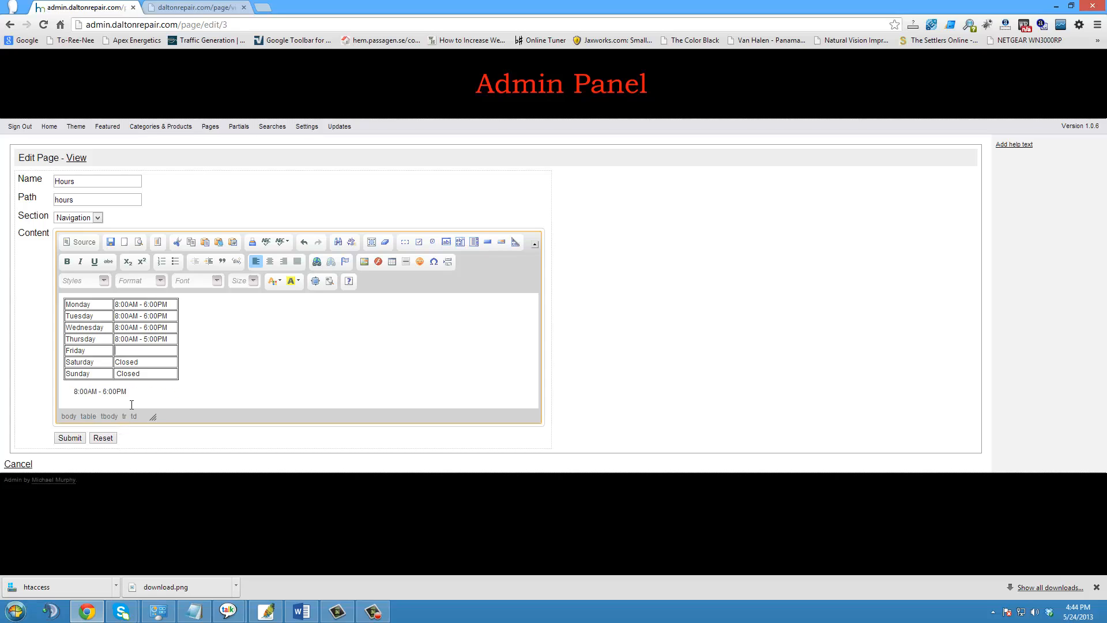
pyautogui.hotkey('ctrl', 'v')
# - Remove the leftover time entry below the table and replace Saturday's Closed entry with 8:00AM - 6:00PM
pyautogui.moveTo(131, 393); pyautogui.dragTo(76, 389)
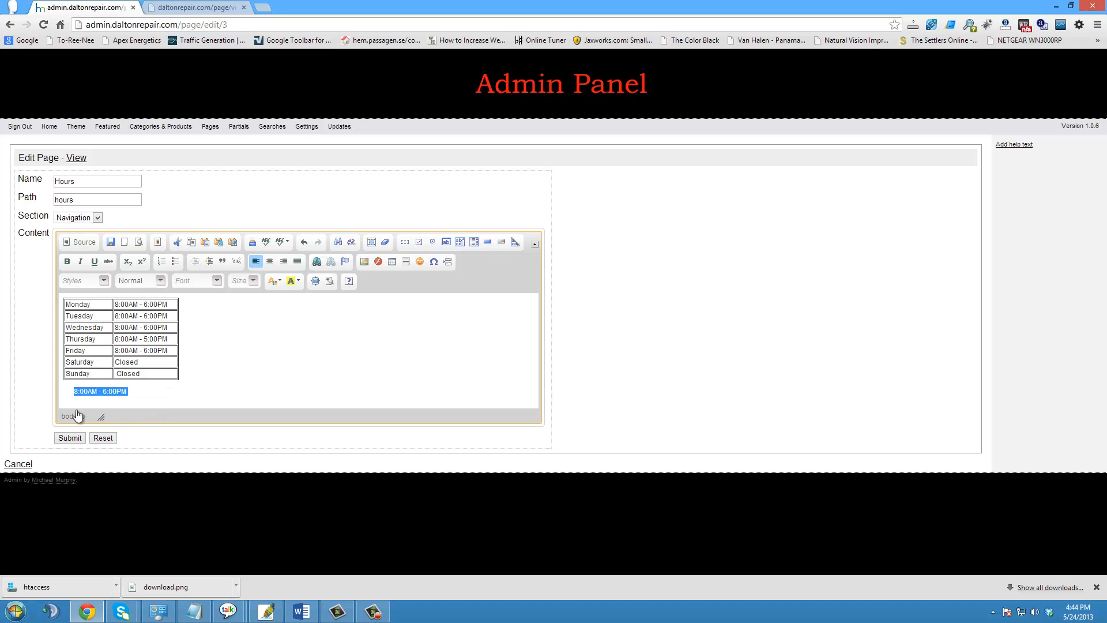
pyautogui.press('Delete')
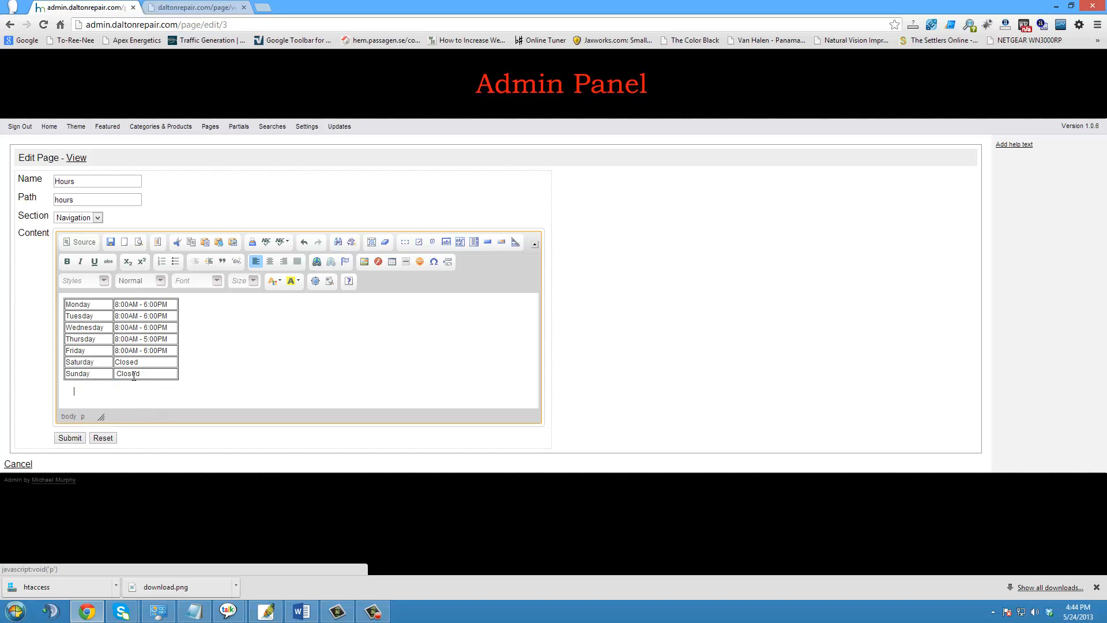
pyautogui.moveTo(141, 362); pyautogui.dragTo(115, 365)
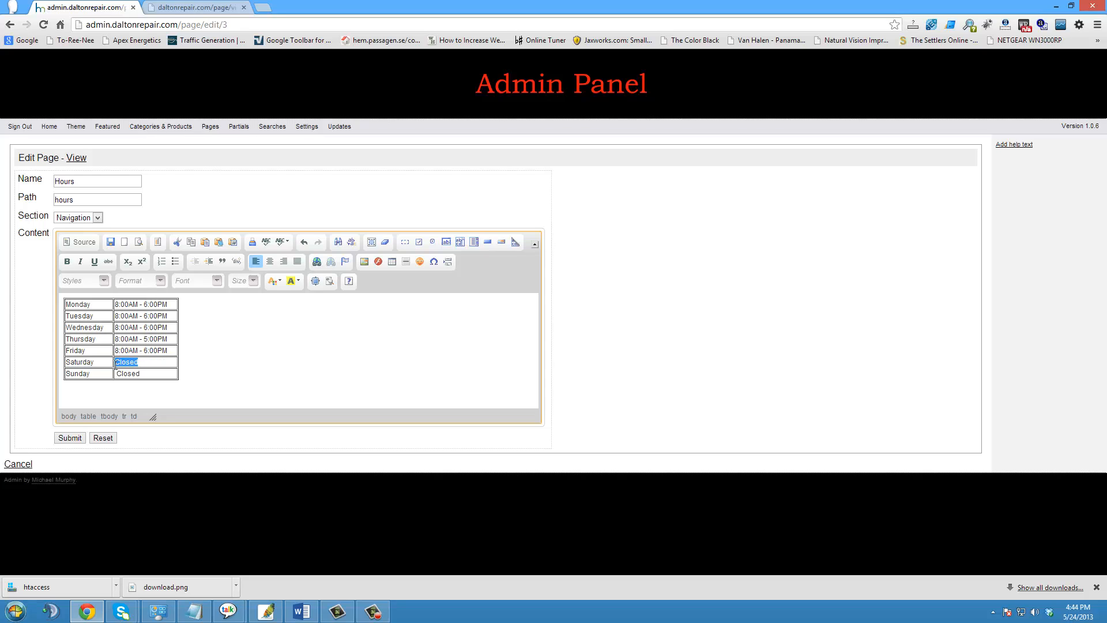
pyautogui.hotkey('ctrl', 'v')
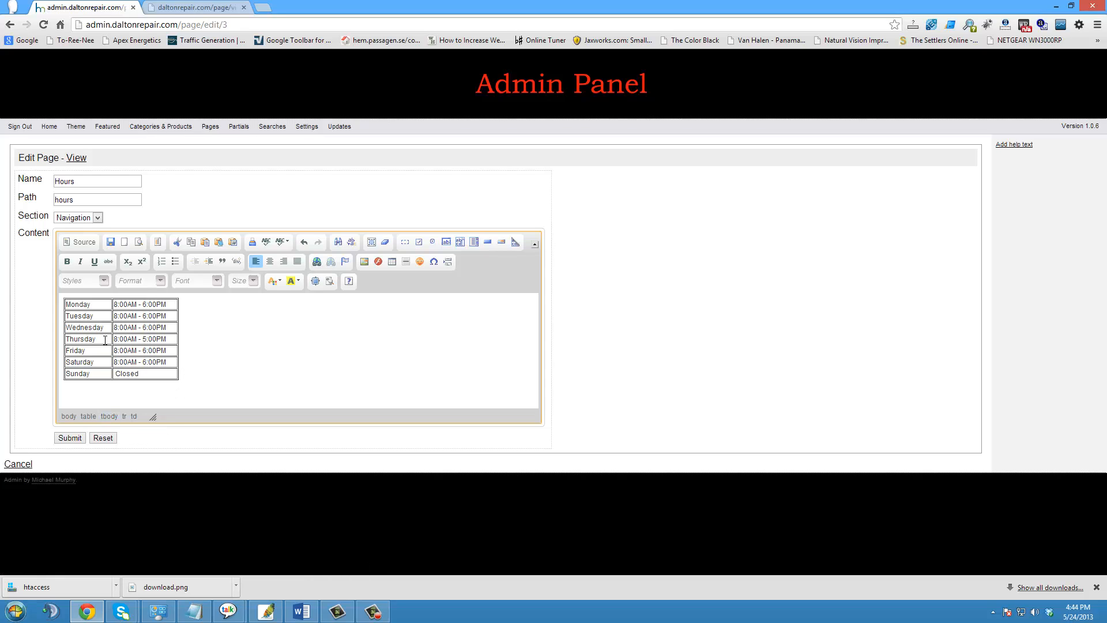
# - Add the title "Hours open" above the table in the Heading 1 format and submit the page
pyautogui.click(64, 299)
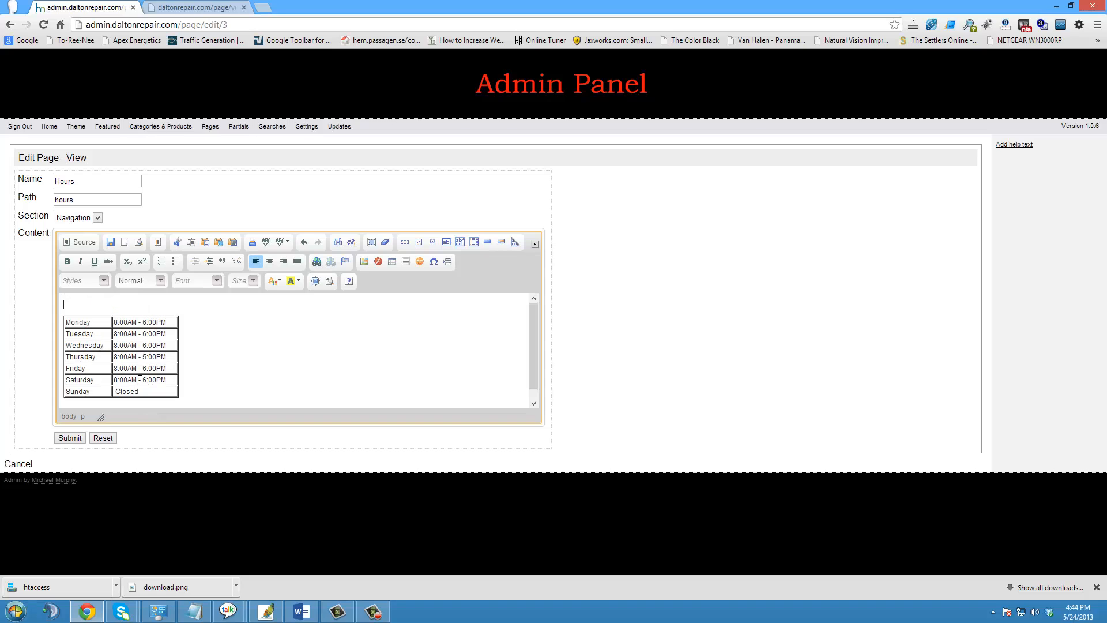
pyautogui.write('Hours open')
pyautogui.moveTo(102, 304); pyautogui.dragTo(61, 301)
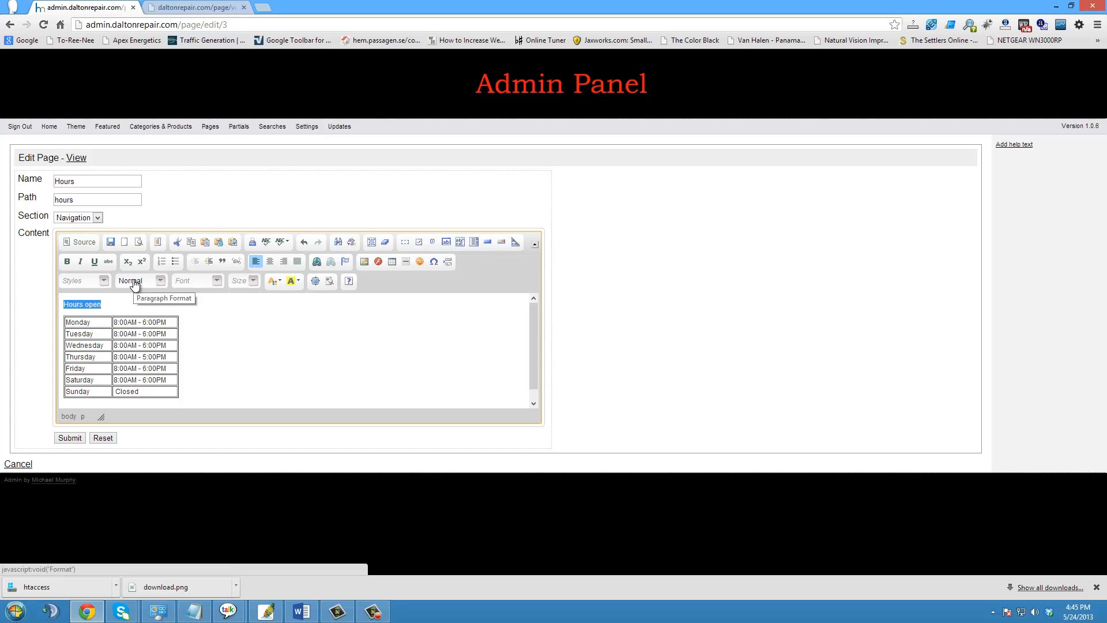
pyautogui.click(159, 281)
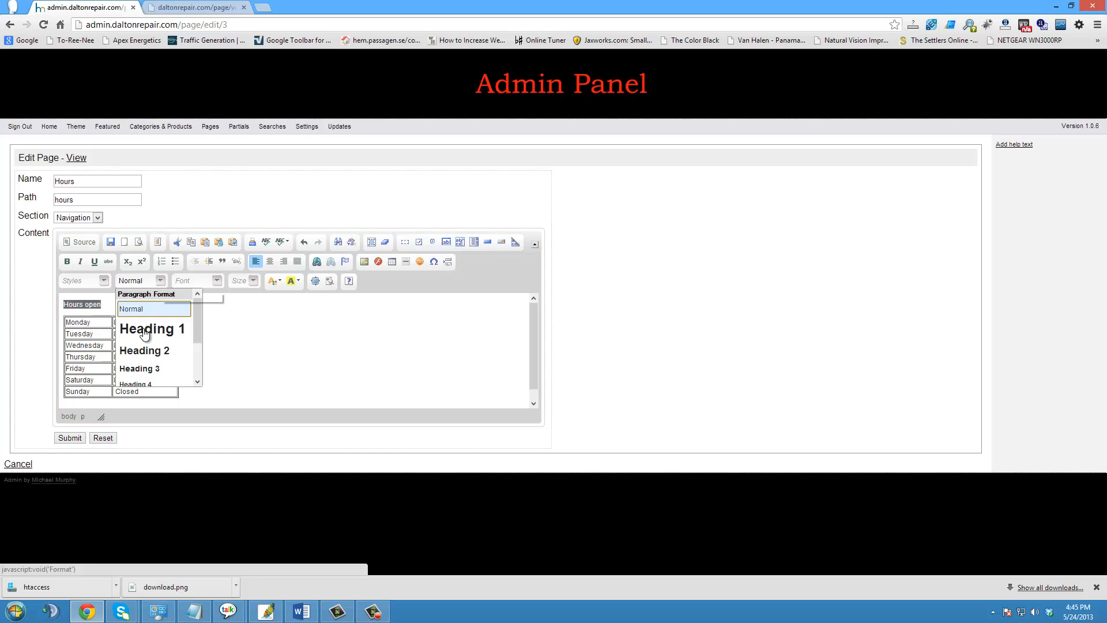
pyautogui.click(144, 330)
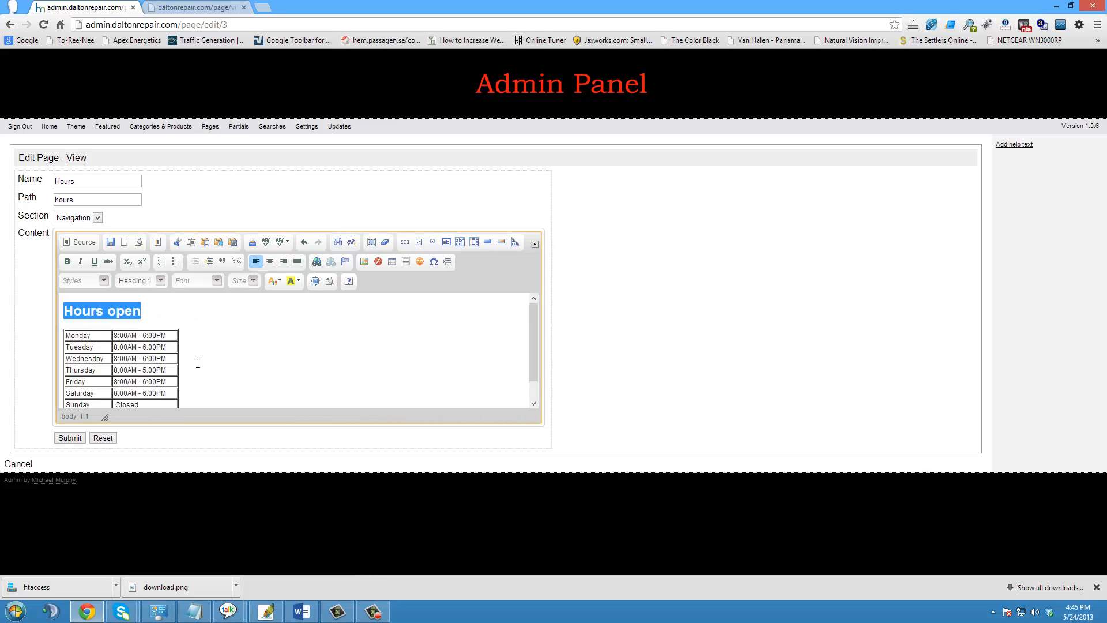
pyautogui.click(69, 439)
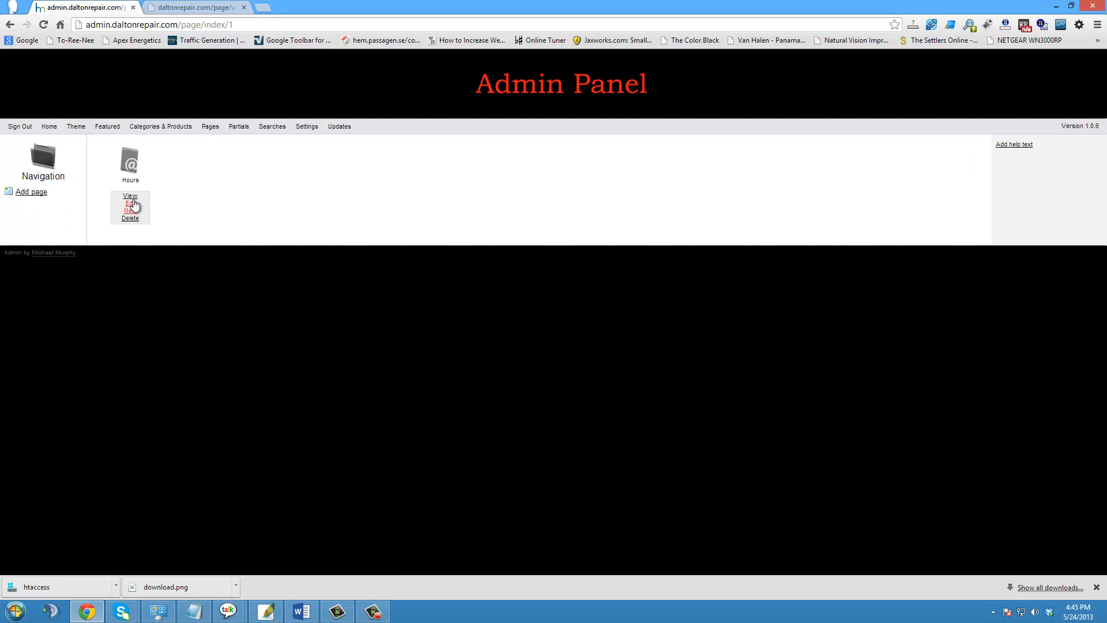
# - View the published Hours page, and reopen the page for editing in the Admin Panel
pyautogui.click(135, 200)
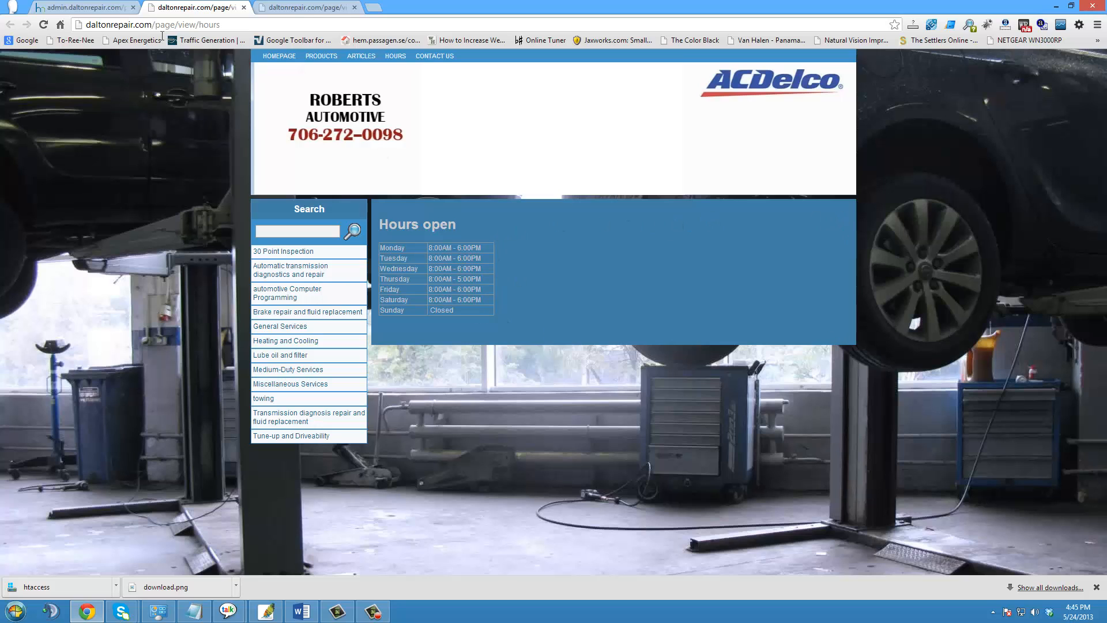
pyautogui.click(81, 7)
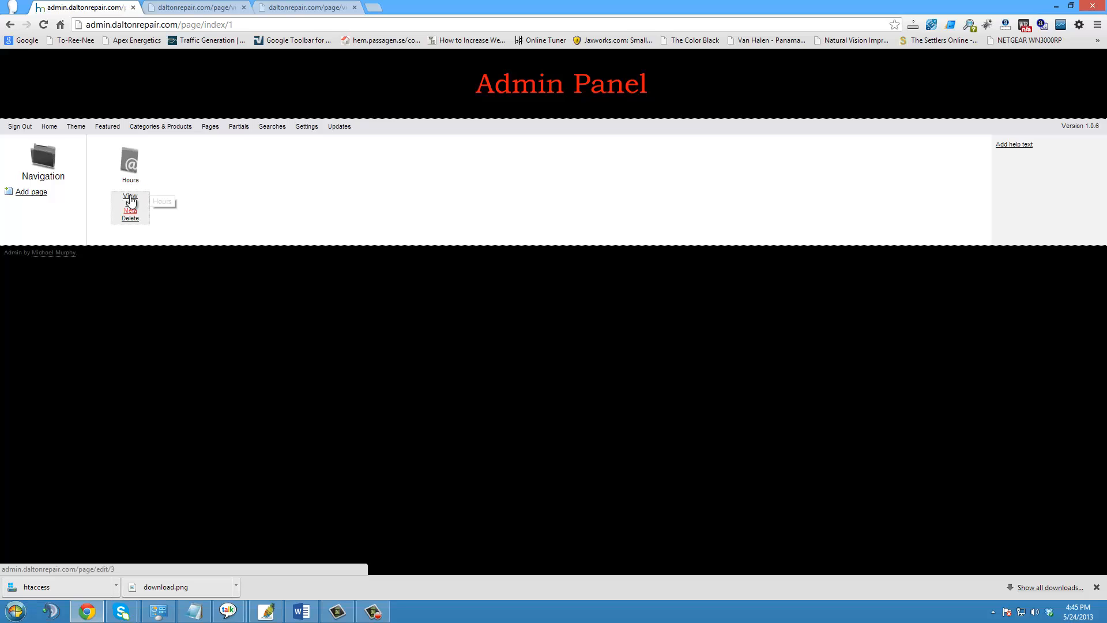
pyautogui.click(130, 202)
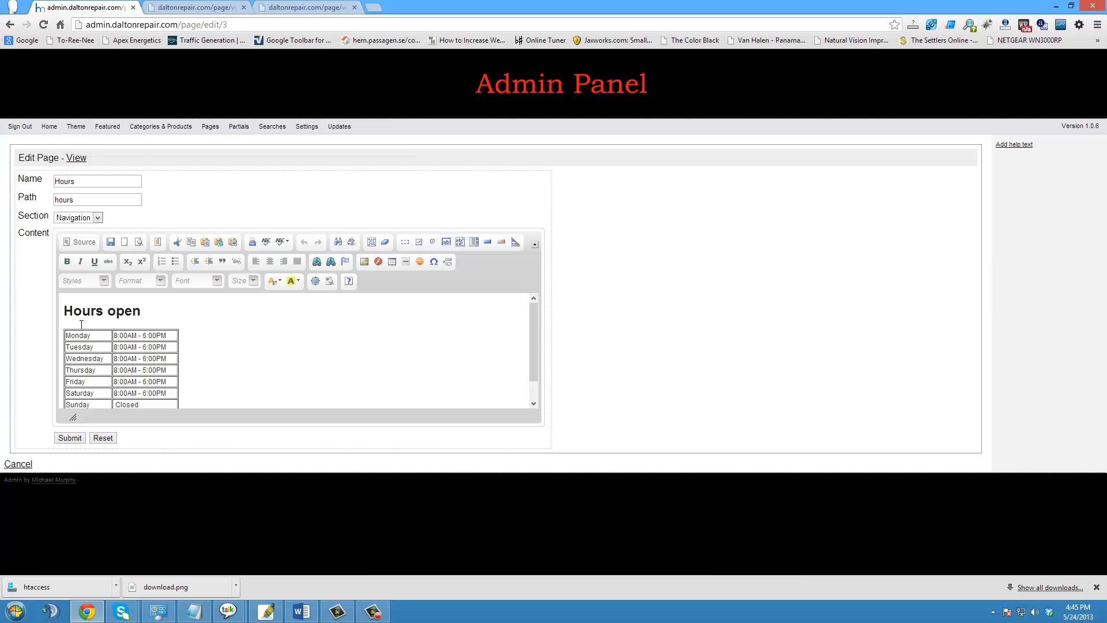
# - Try setting the font size of all the text in the hours table to 26
pyautogui.moveTo(82, 324); pyautogui.dragTo(144, 413)
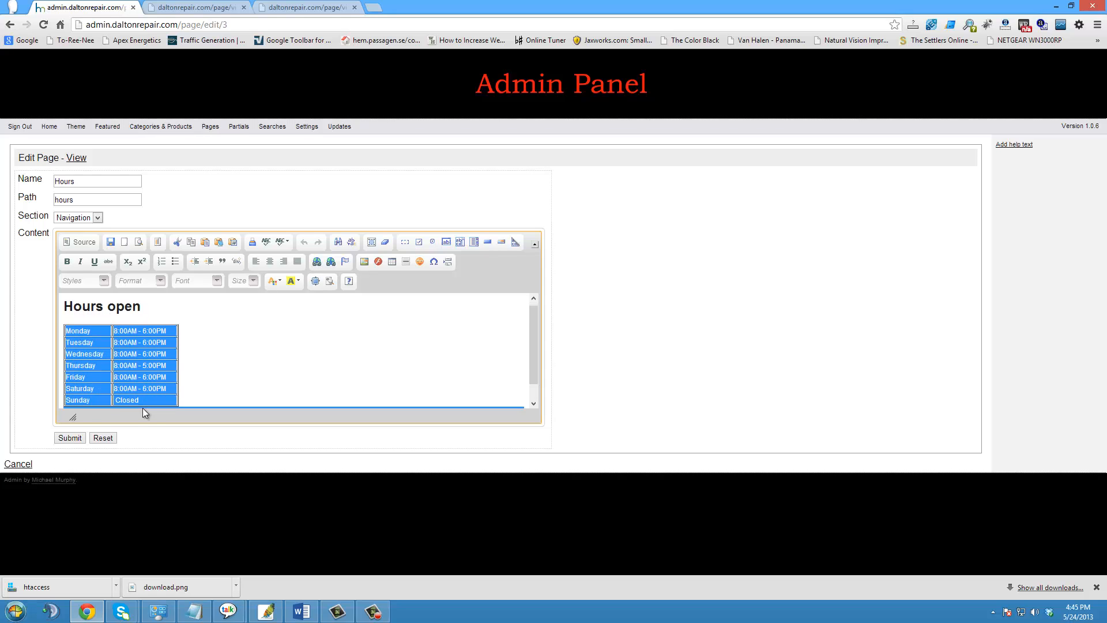
pyautogui.click(254, 282)
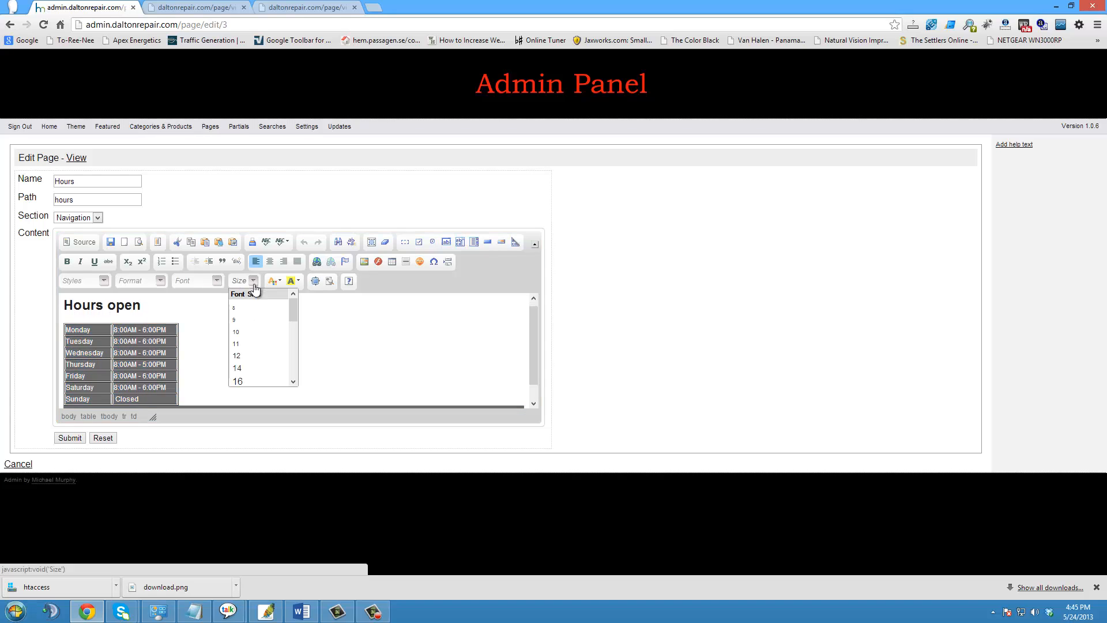
pyautogui.scroll(-3, 257, 346)
pyautogui.click(251, 355)
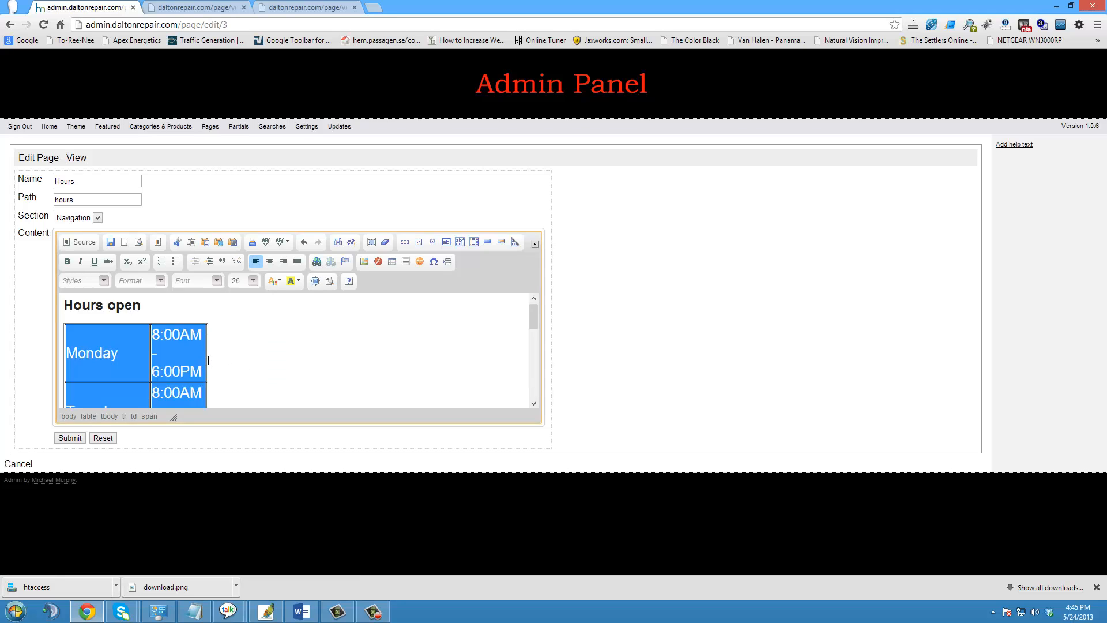
pyautogui.scroll(-3, 225, 367)
pyautogui.scroll(3, 203, 357)
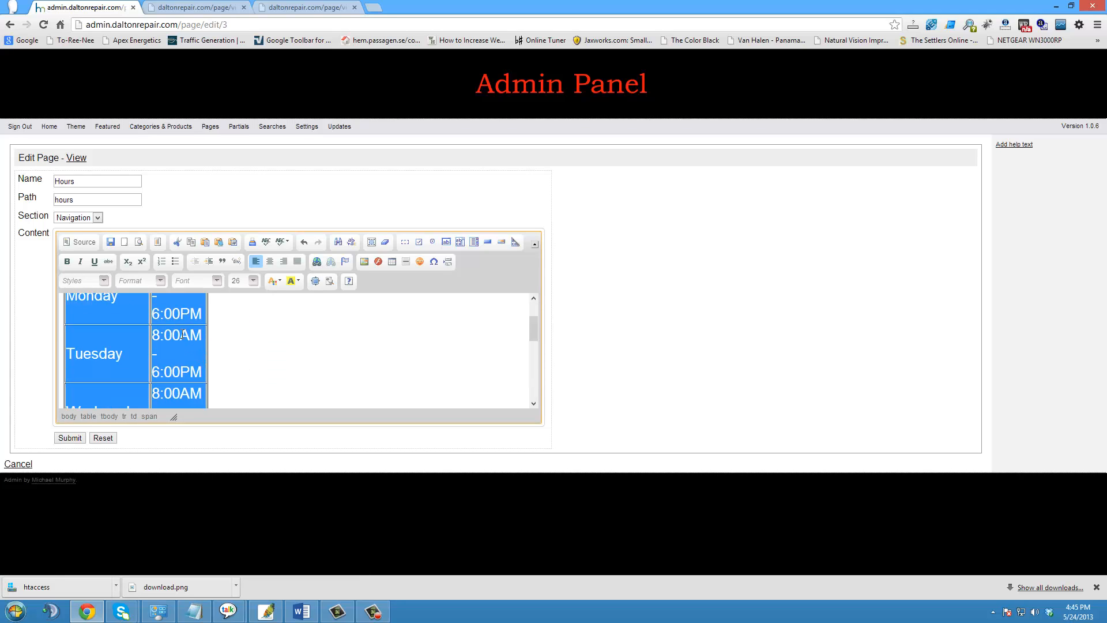
# - Try widening the hours table to 600 pixels in its table properties
pyautogui.rightClick(172, 350)
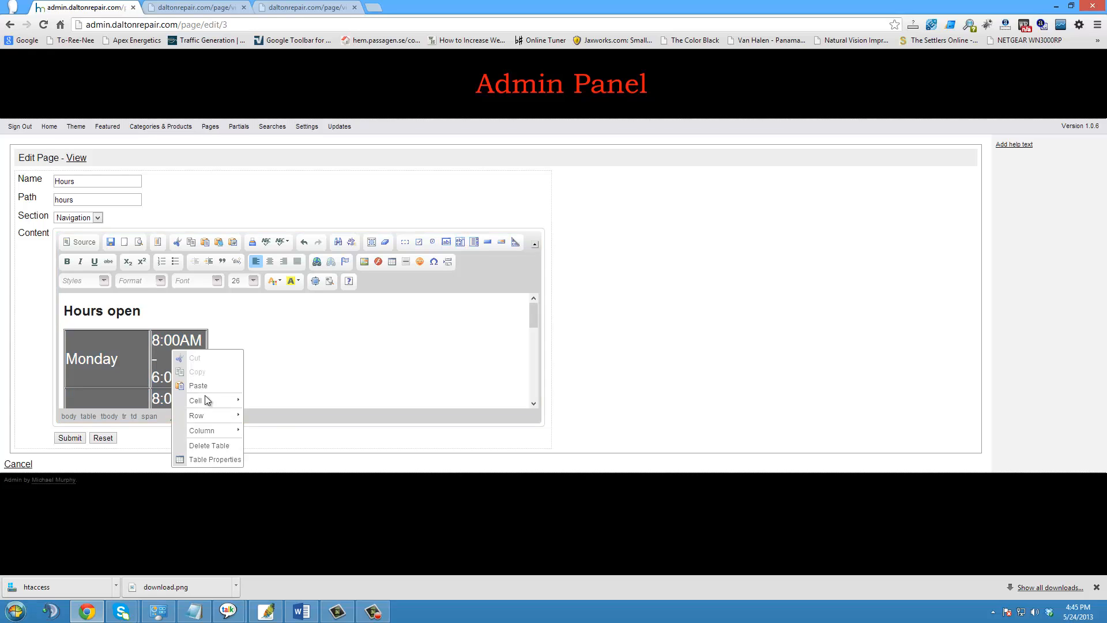
pyautogui.click(222, 460)
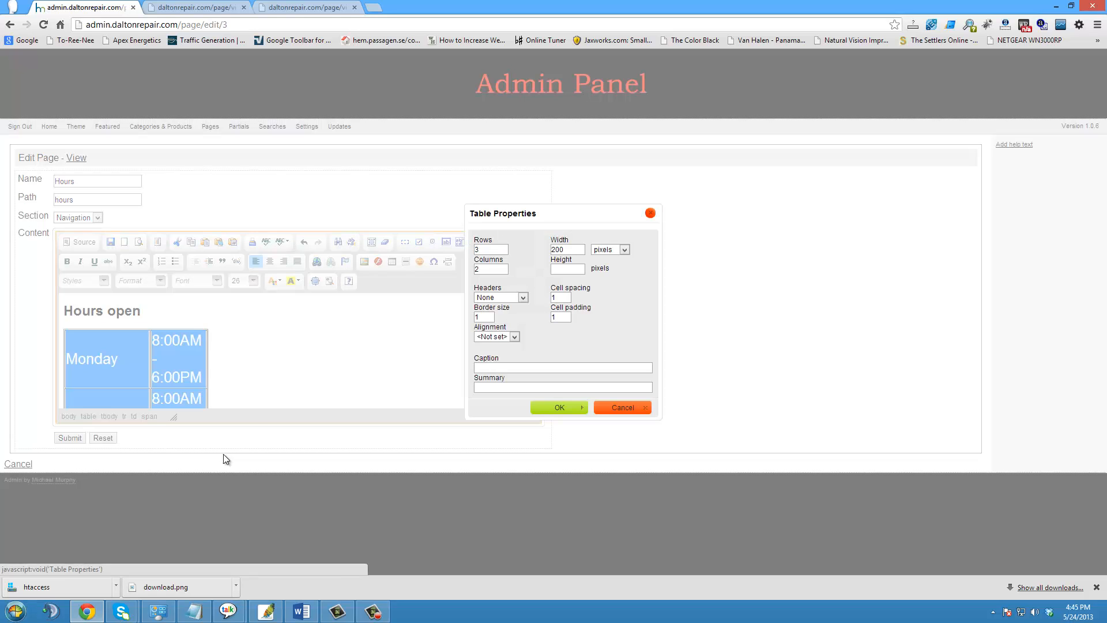
pyautogui.doubleClick(570, 250)
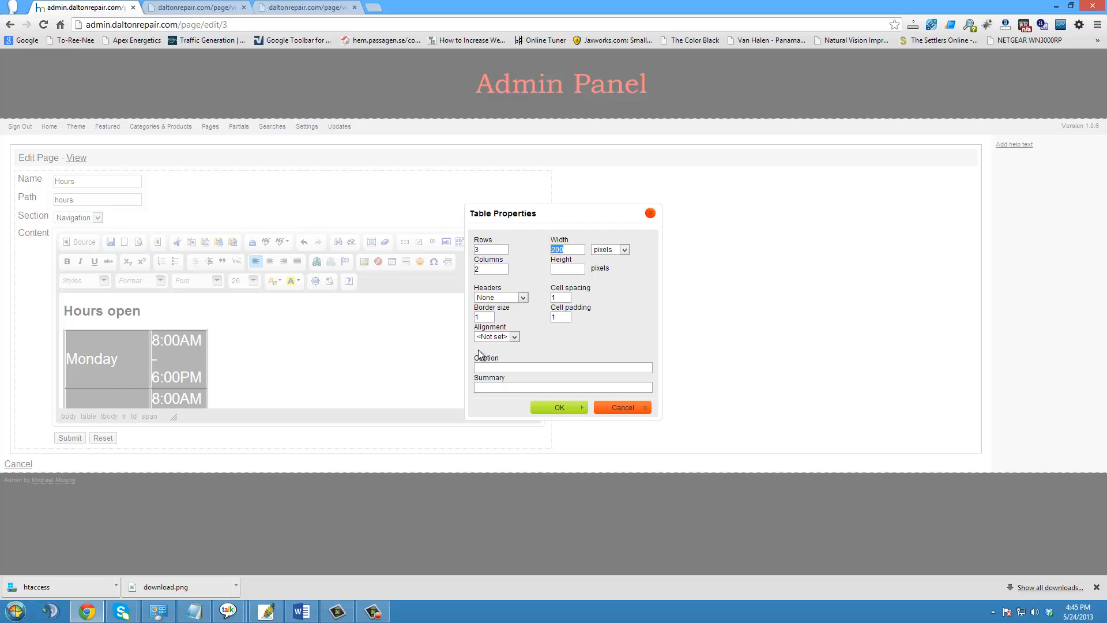
pyautogui.write('600')
pyautogui.click(563, 405)
pyautogui.scroll(-3, 459, 364)
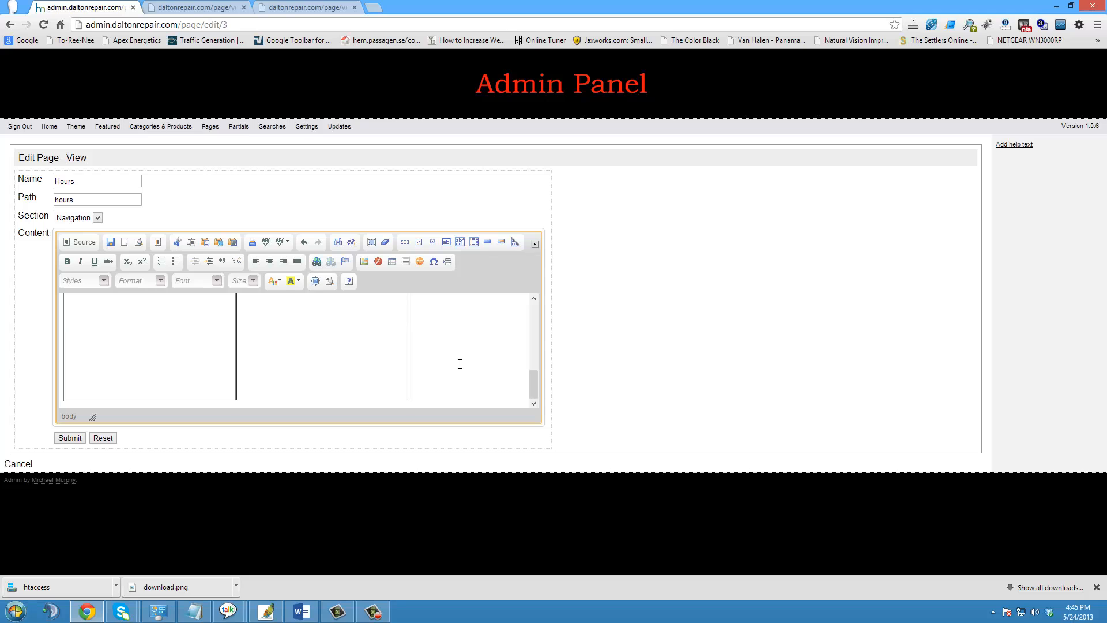
pyautogui.scroll(3, 460, 364)
pyautogui.scroll(-5, 460, 364)
# - Undo the table width and font size changes and clear the selection
pyautogui.hotkey('ctrl', 'z')
pyautogui.hotkey('ctrl', 'z')
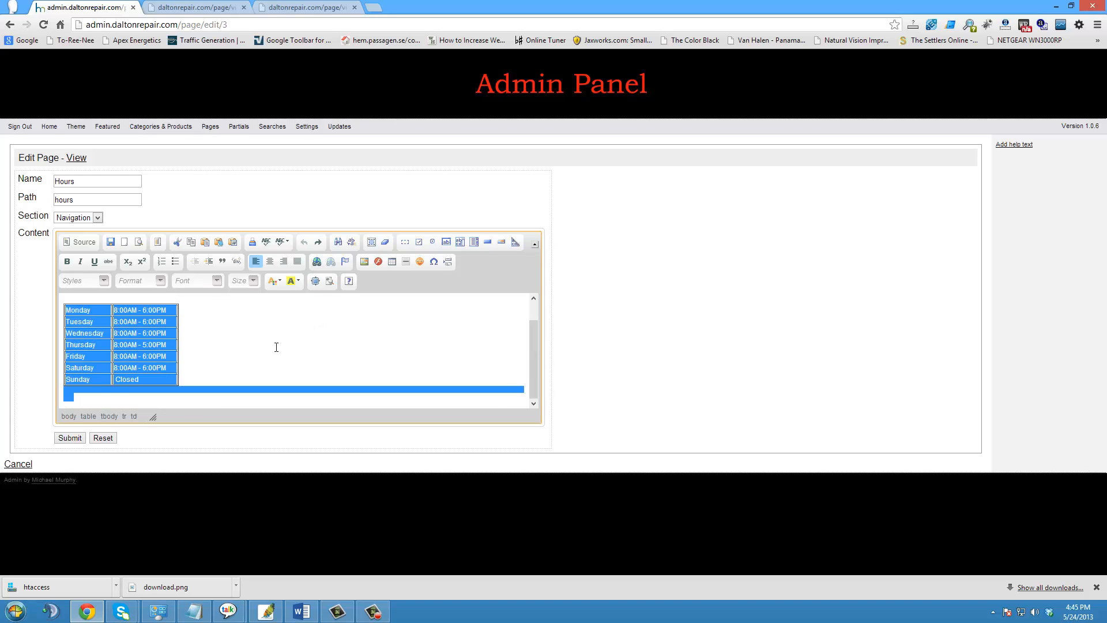
pyautogui.click(225, 361)
# - Center the "Hours open" heading and the text in all the table cells
pyautogui.click(87, 301)
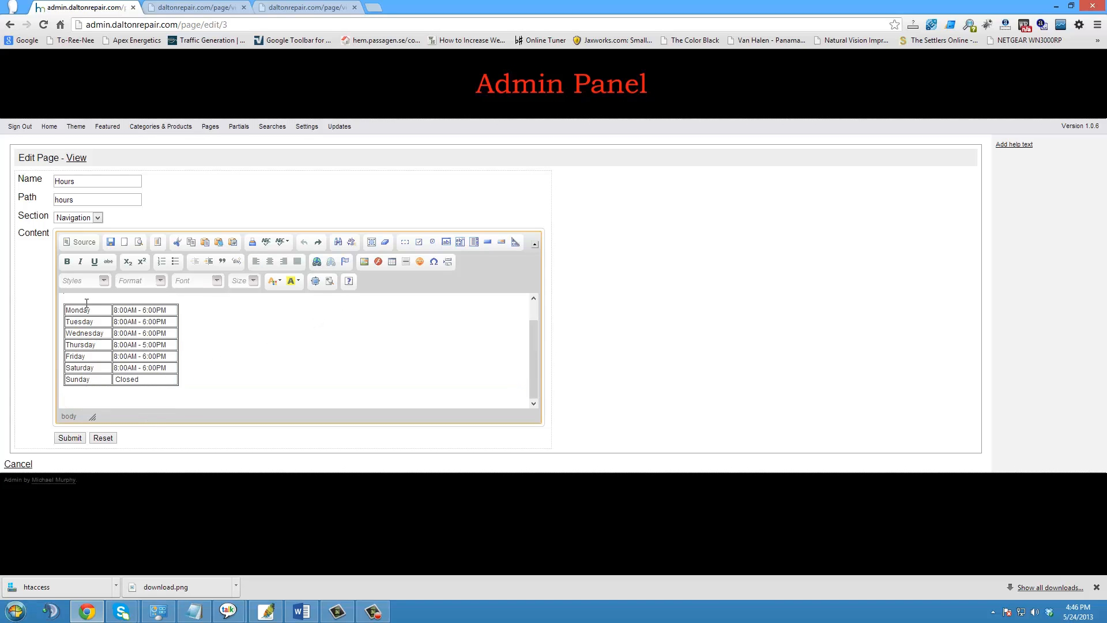
pyautogui.moveTo(66, 301); pyautogui.dragTo(249, 295)
pyautogui.click(269, 261)
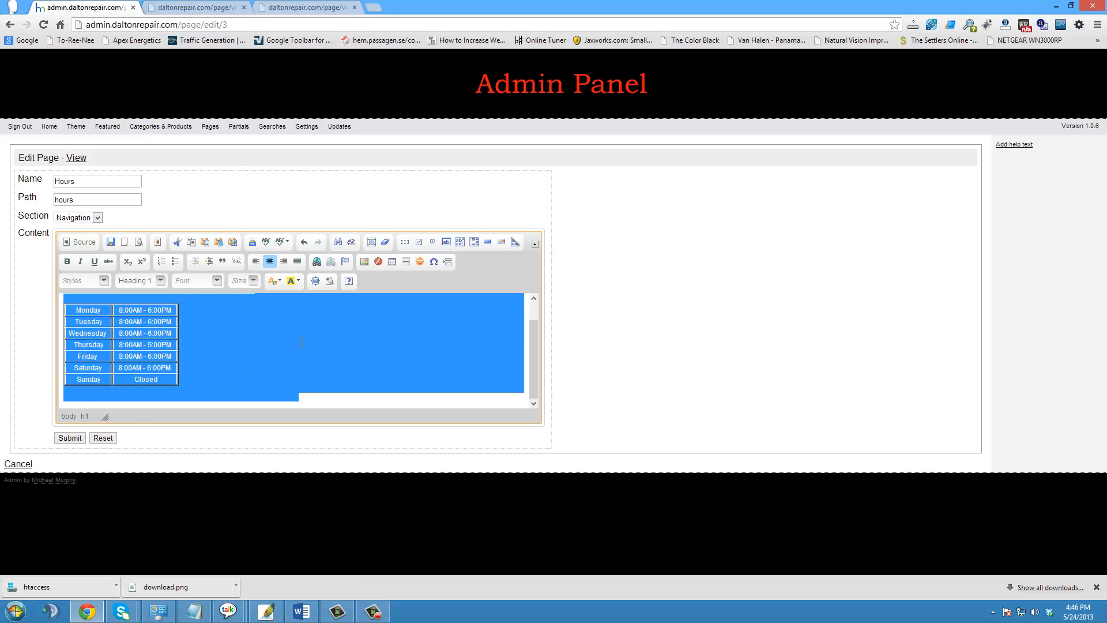
pyautogui.click(301, 342)
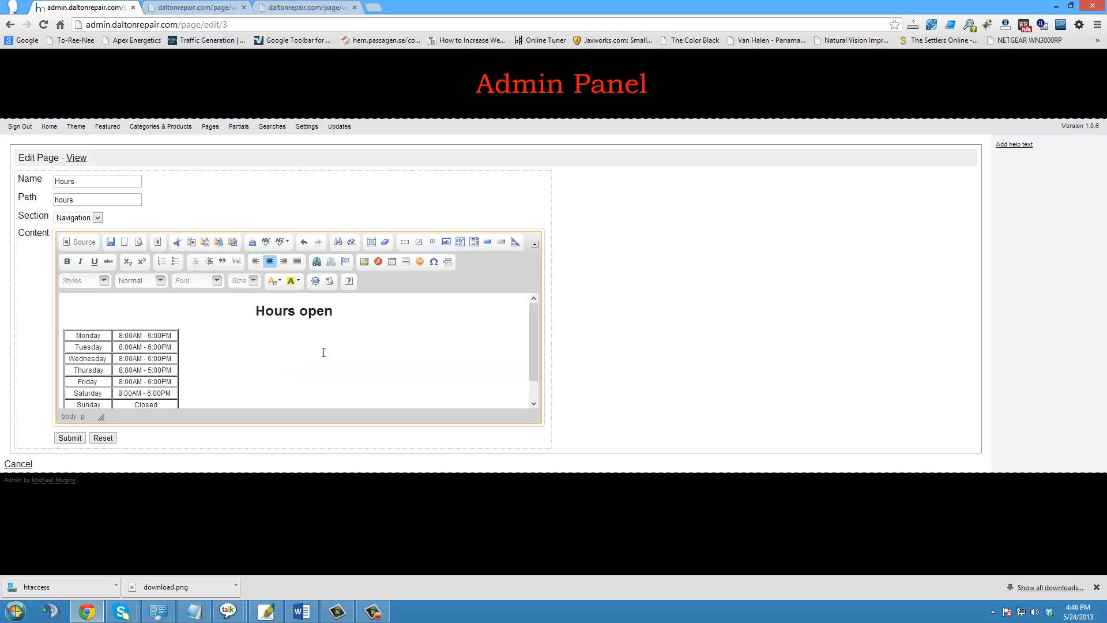
# - Submit the edited Hours page and reload its published version on the website
pyautogui.click(84, 438)
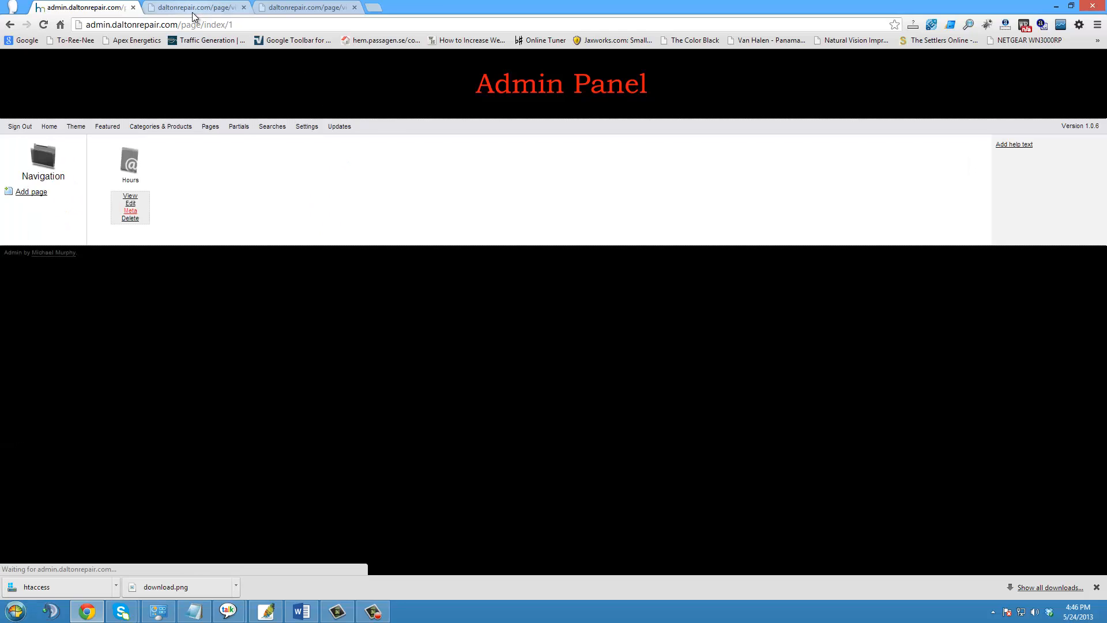
pyautogui.click(195, 8)
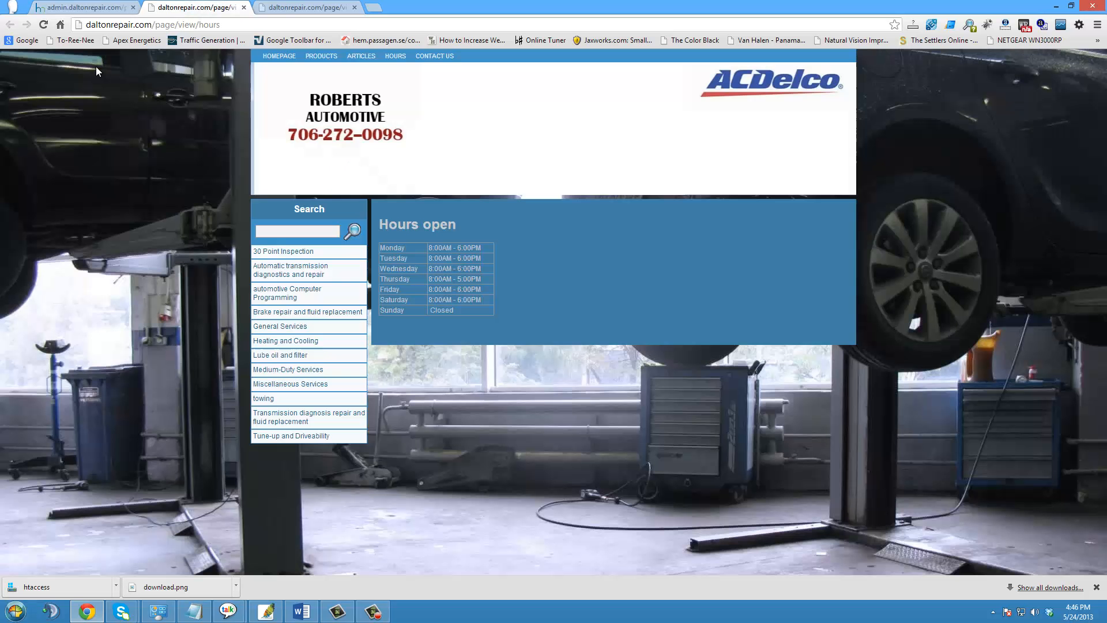
pyautogui.click(43, 25)
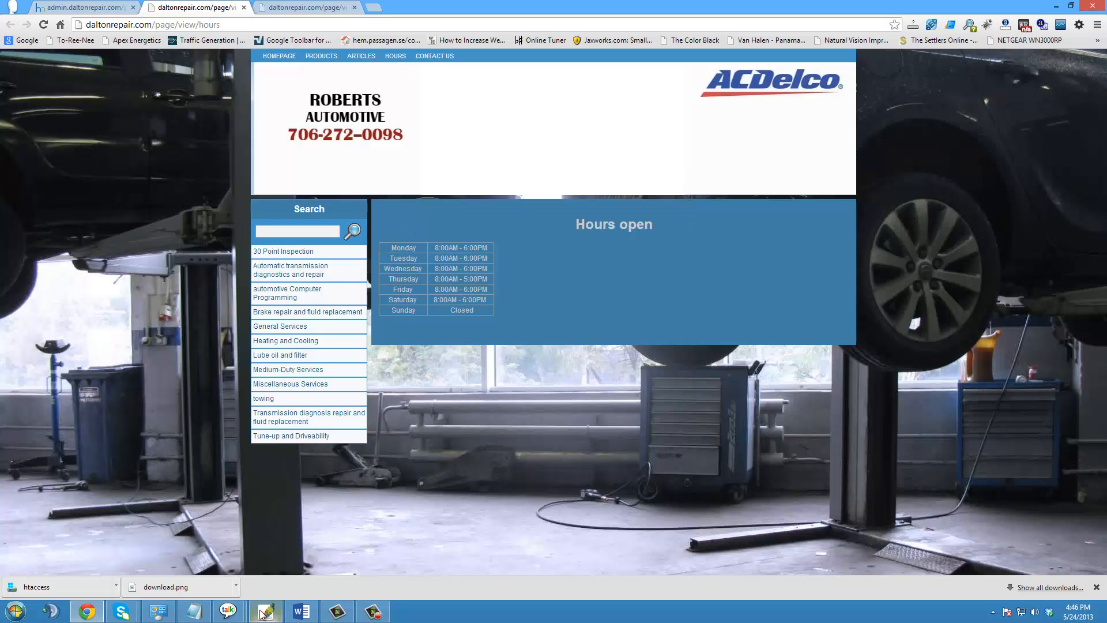
pyautogui.click(375, 614)
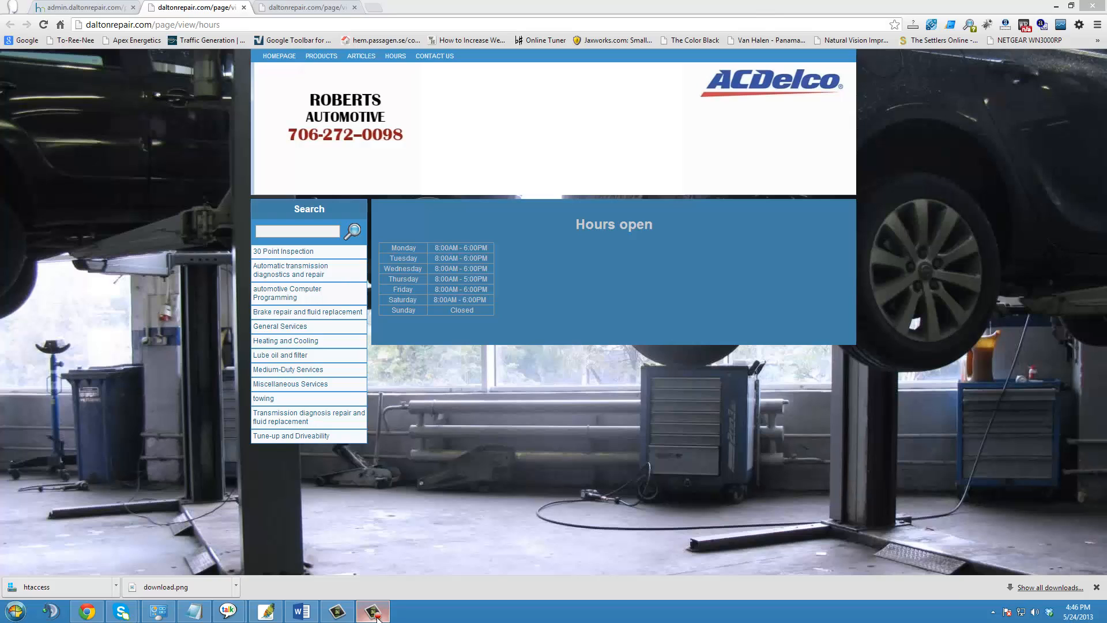